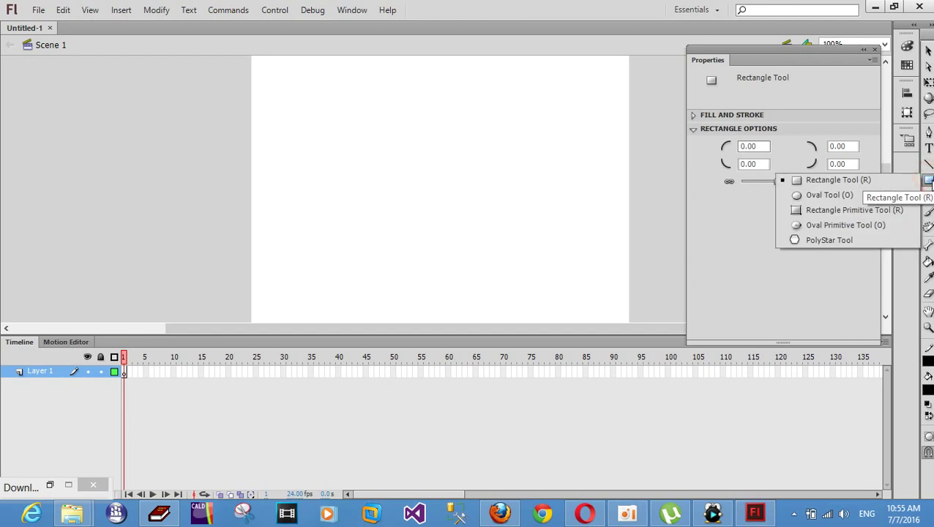
- Draw a circle in the upper middle of the stage with the Oval tool and fill it with the red-to-black radial gradient
click(869, 194)
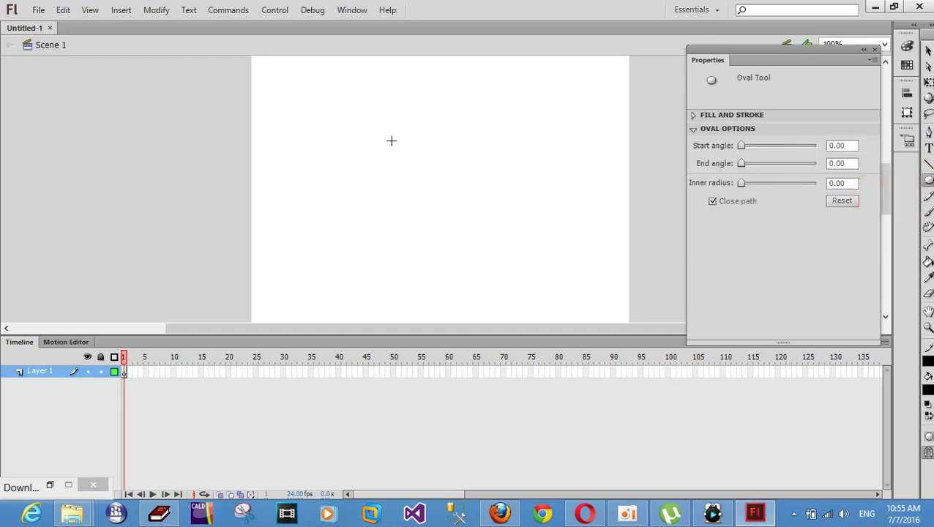
drag(388, 142, 436, 189)
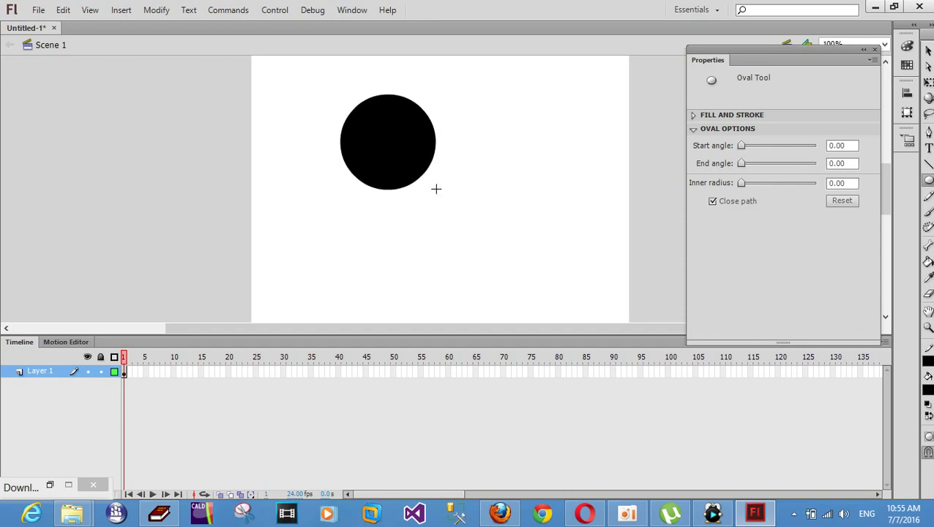
click(907, 45)
click(906, 64)
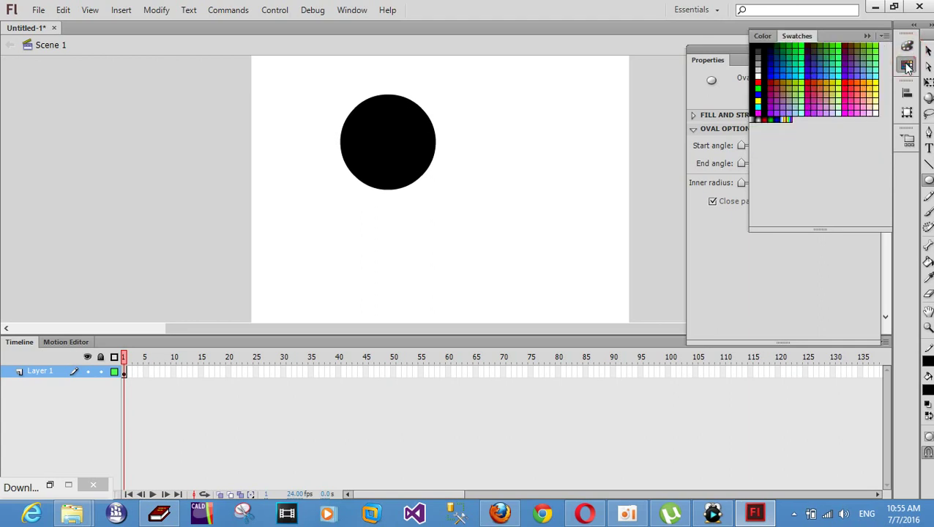
click(769, 117)
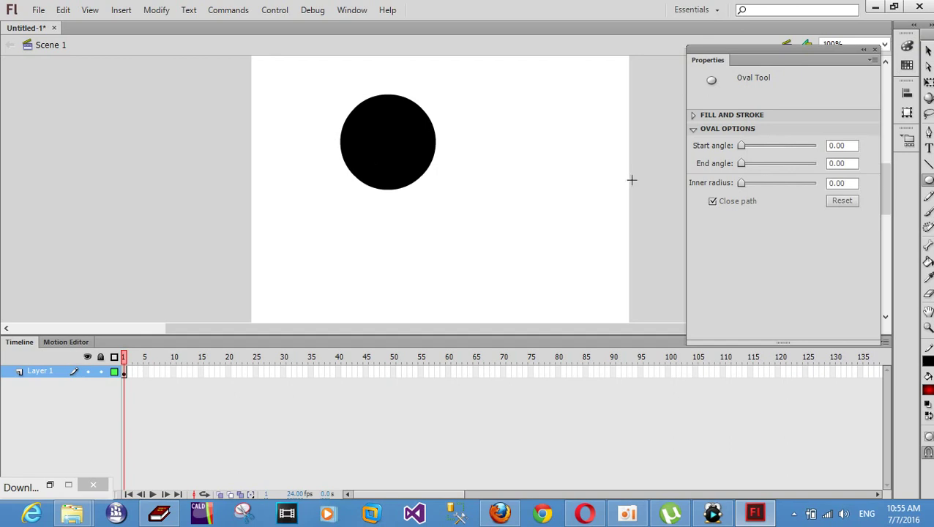
click(928, 262)
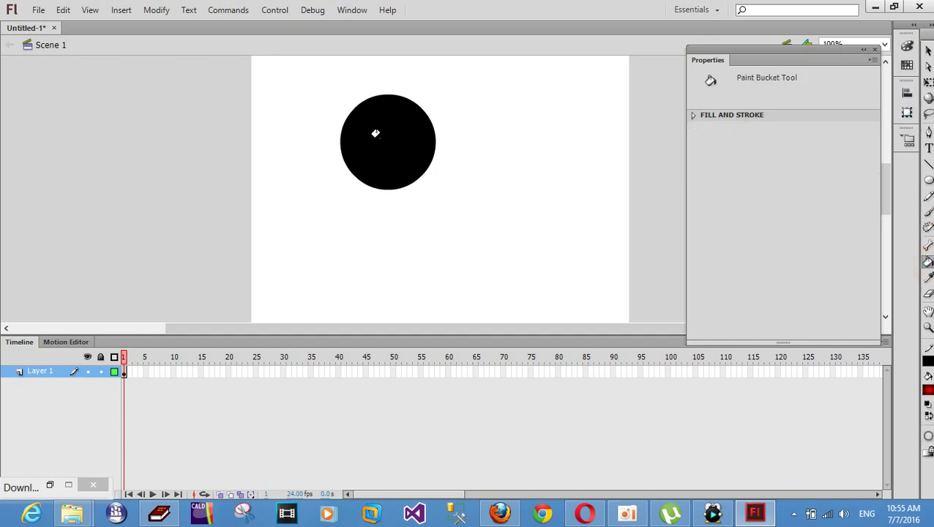
click(375, 133)
click(411, 133)
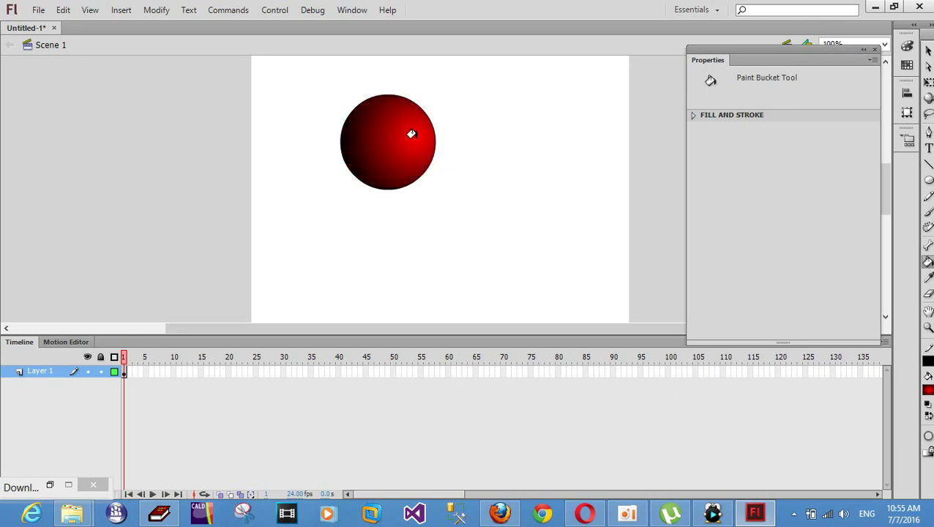
click(391, 142)
click(393, 135)
click(389, 142)
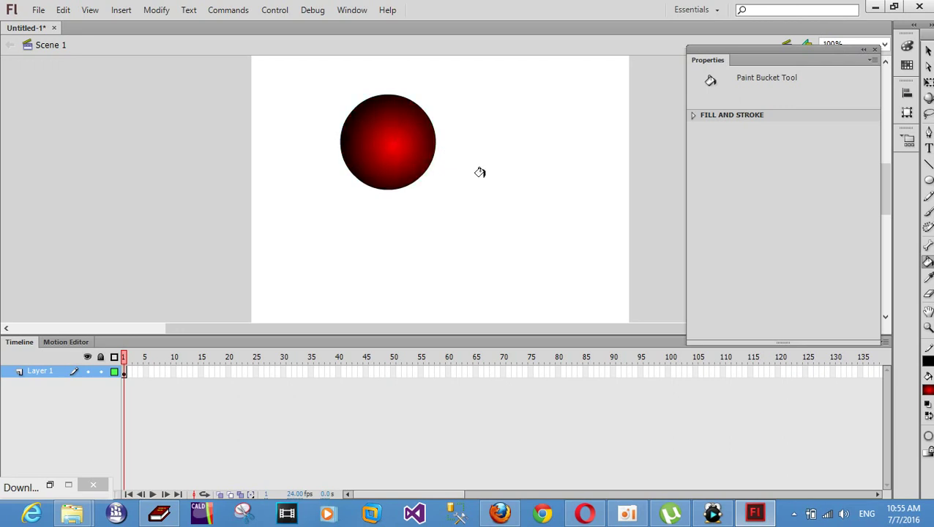
- Create a classic tween for the red ball on Layer 1 and insert a keyframe at frame 40
right_click(126, 374)
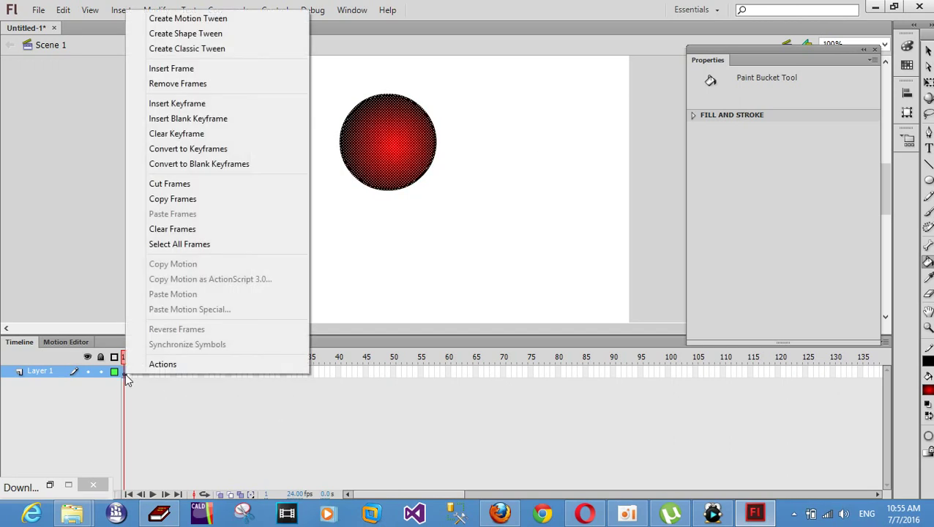
click(192, 48)
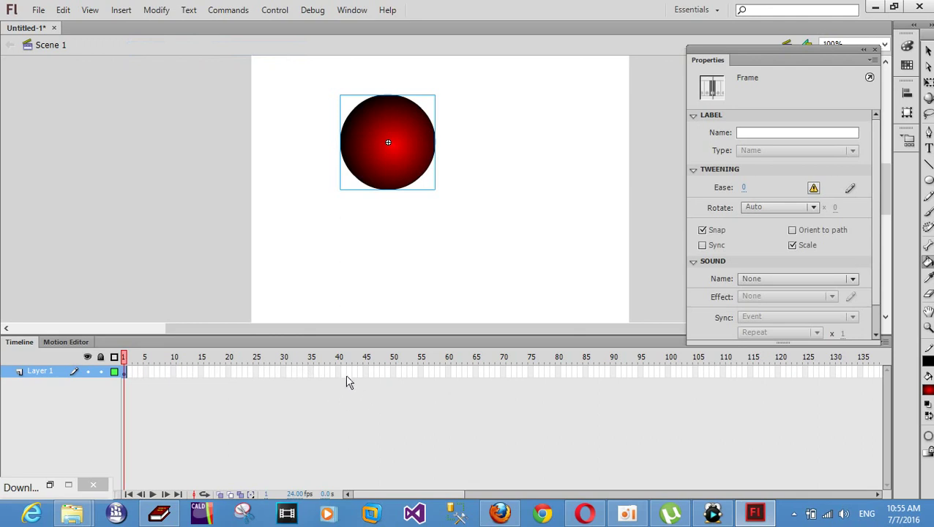
right_click(337, 374)
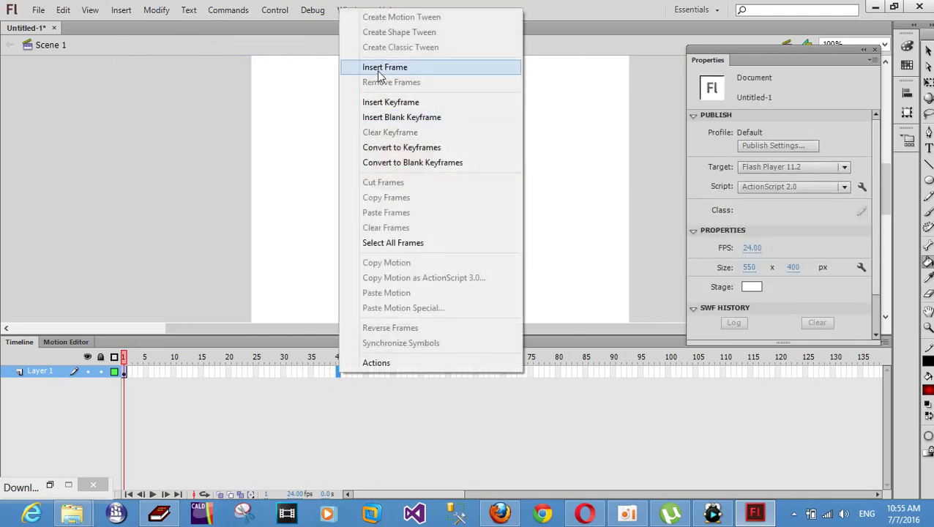
click(389, 101)
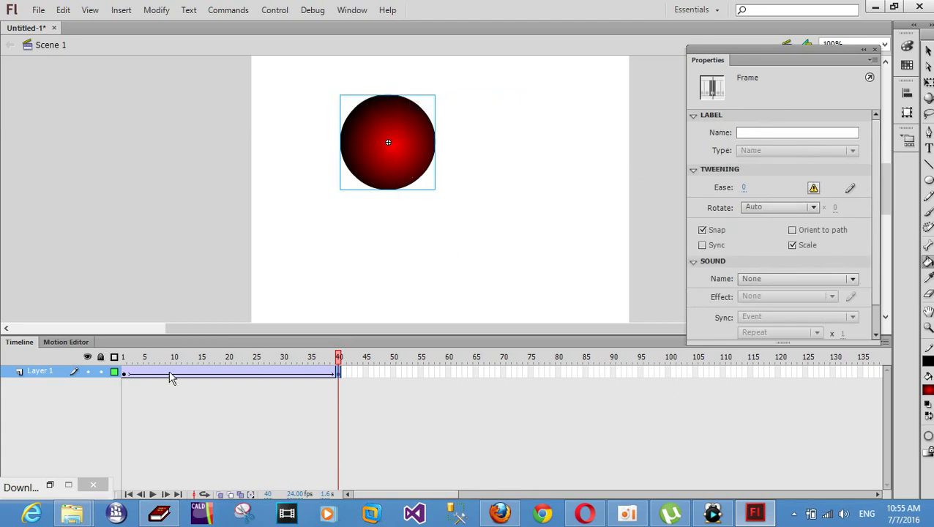
- Set the ball tween's rotation to CW at frame 1 and play the animation
click(123, 373)
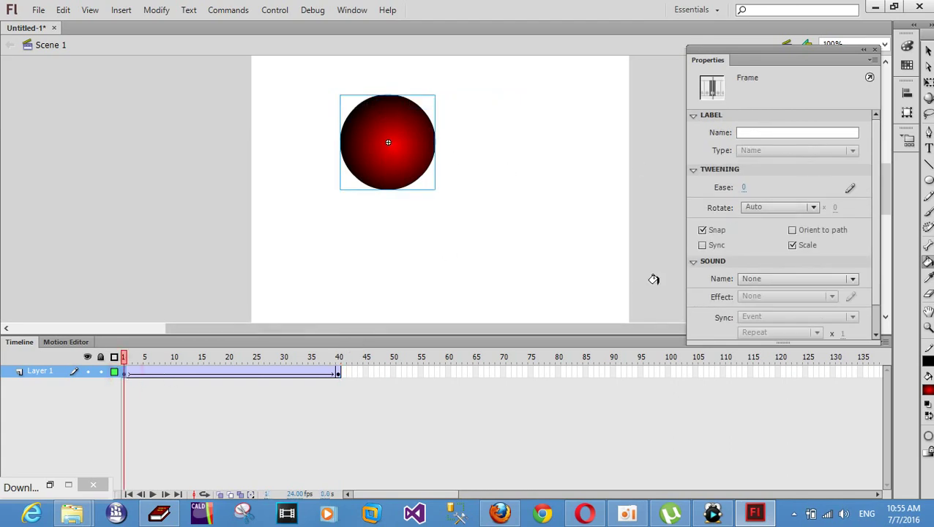
click(758, 209)
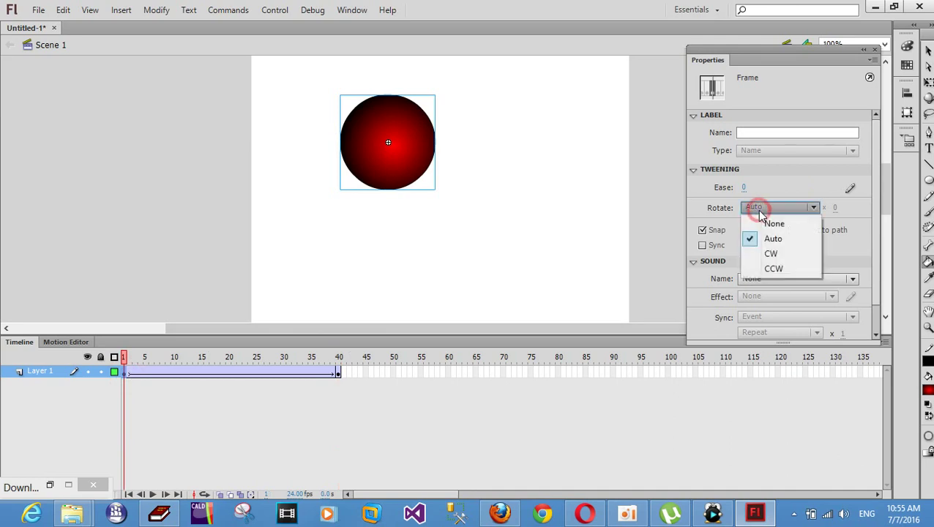
click(772, 253)
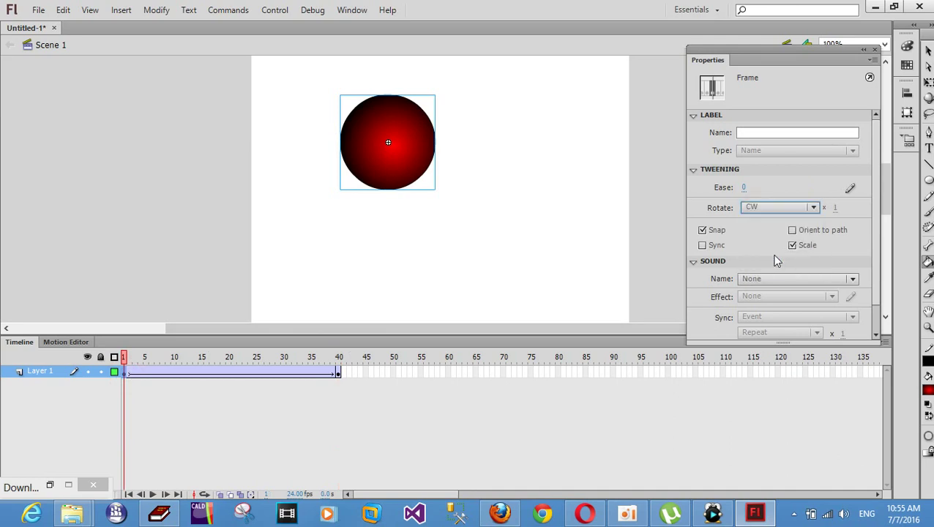
click(925, 52)
click(583, 226)
key(Return)
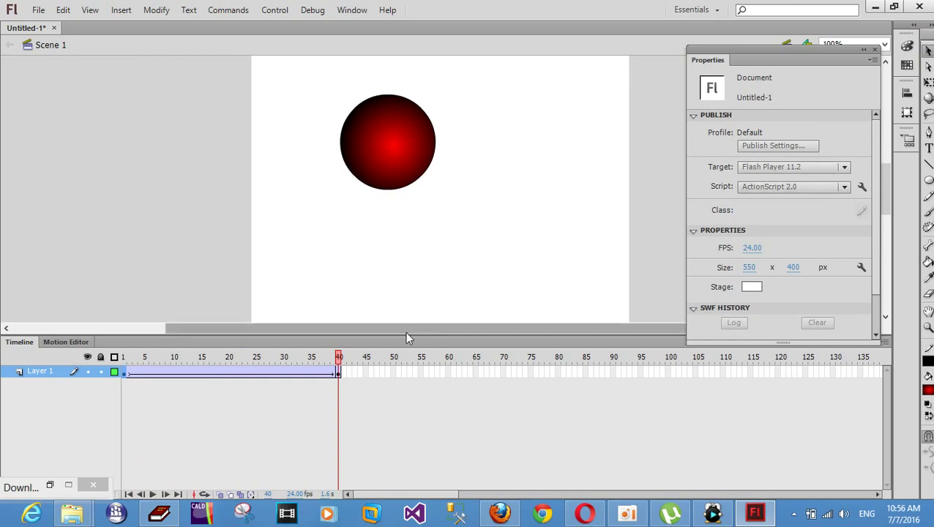
- Change the ball tween's rotation to CCW at frame 1 and preview the animation
click(125, 373)
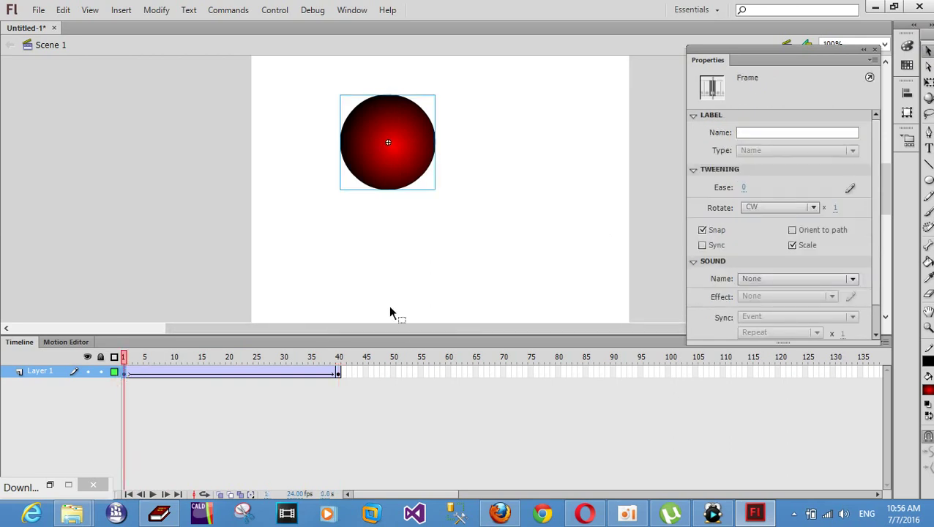
click(780, 207)
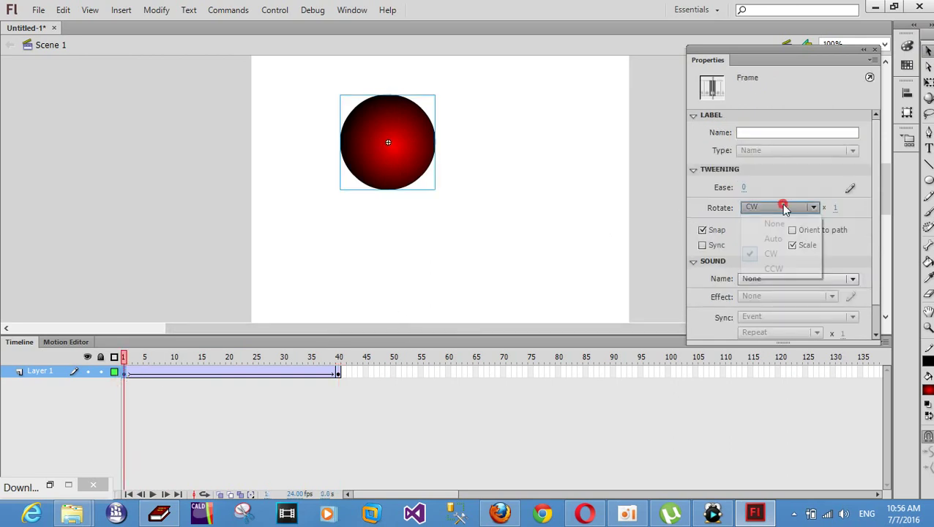
click(775, 268)
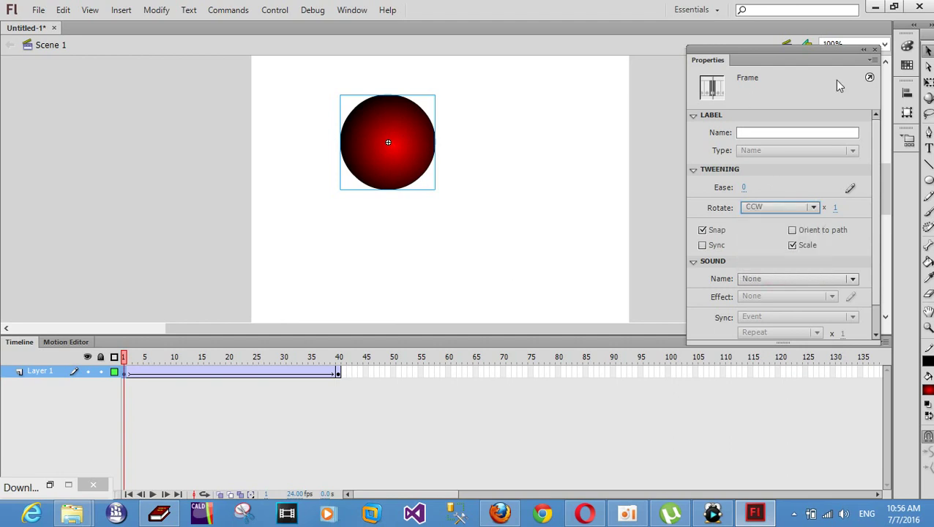
click(528, 213)
key(Return)
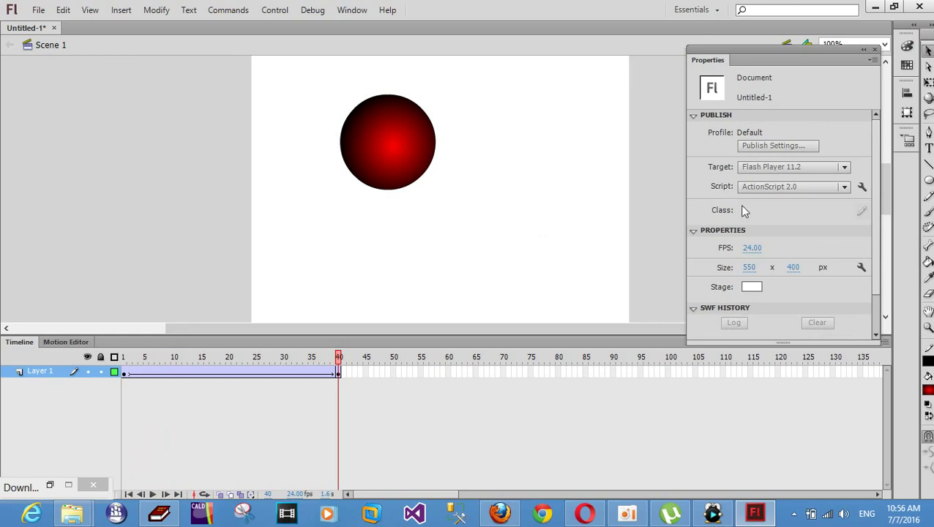
- Review the rotation options of the ball's tween at frame 1 and replay the animation
click(125, 372)
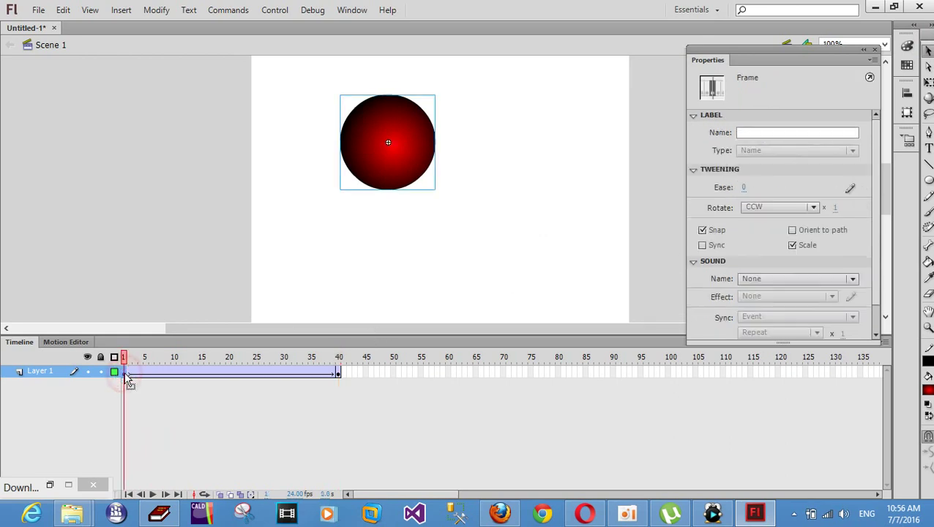
click(785, 211)
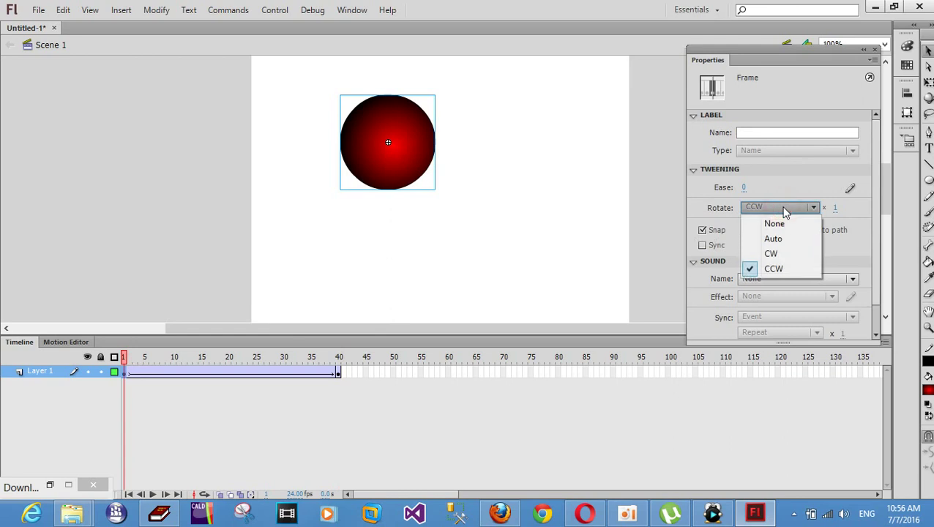
click(492, 219)
key(Return)
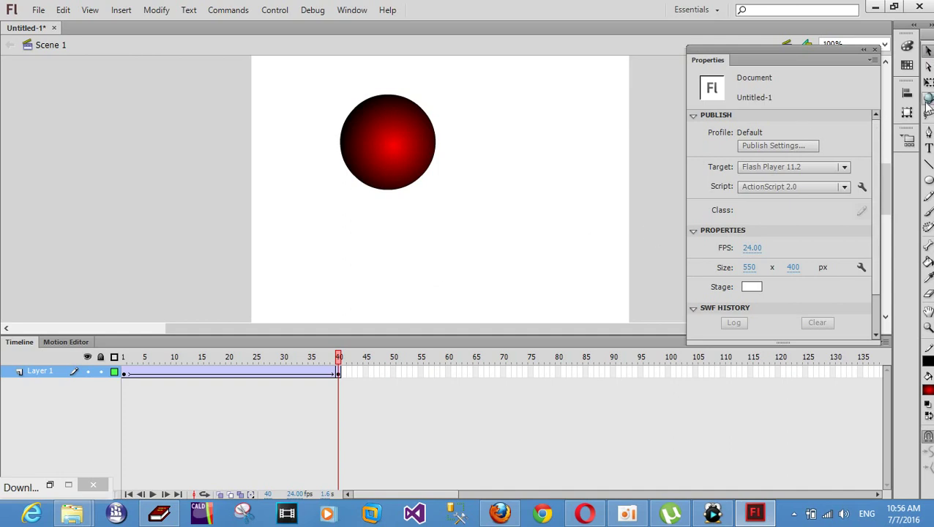
- Add a new layer above the ball's layer for text and select its first frame
click(927, 148)
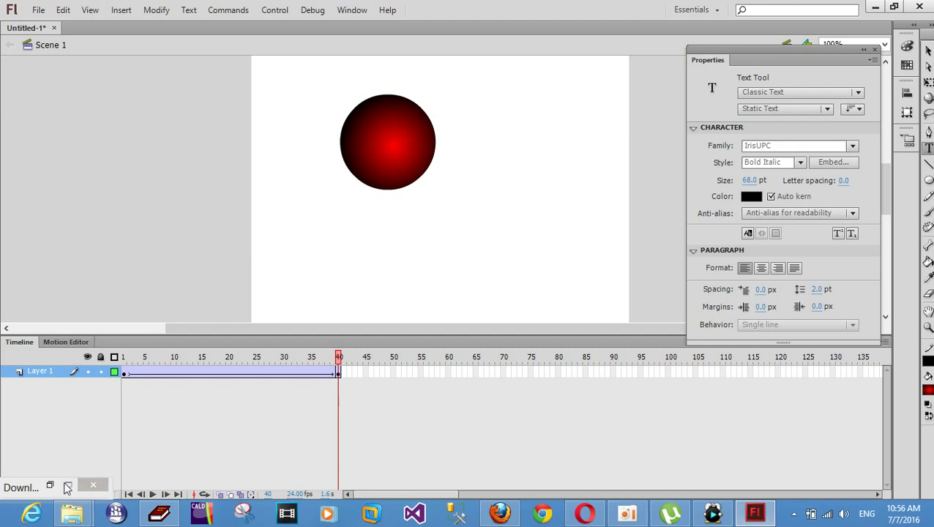
drag(31, 483, 450, 485)
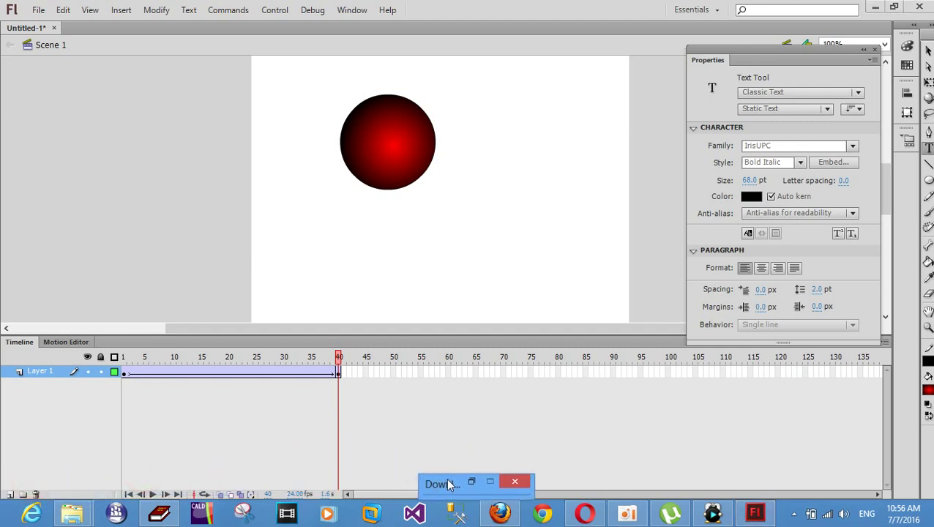
click(10, 494)
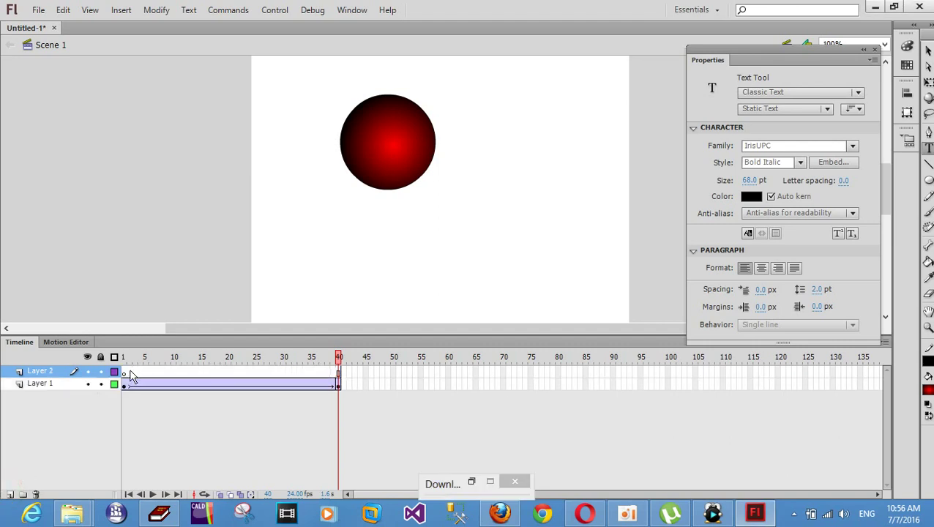
click(123, 373)
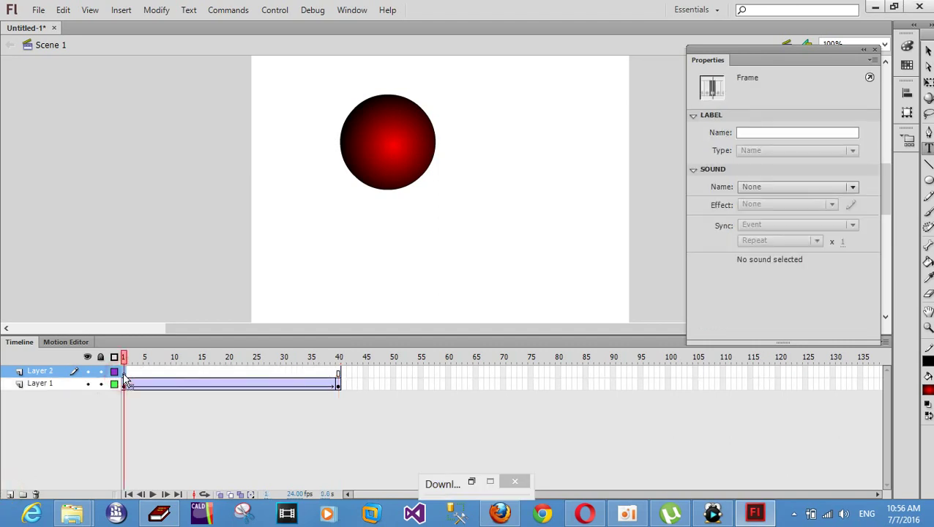
- Add the static text "I love the world" across the lower part of the ball on Layer 2
right_click(304, 208)
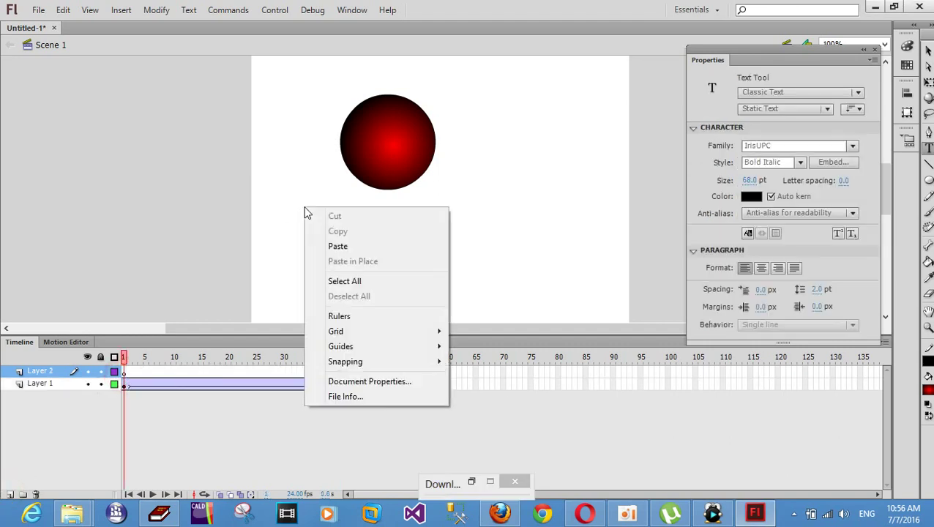
click(298, 194)
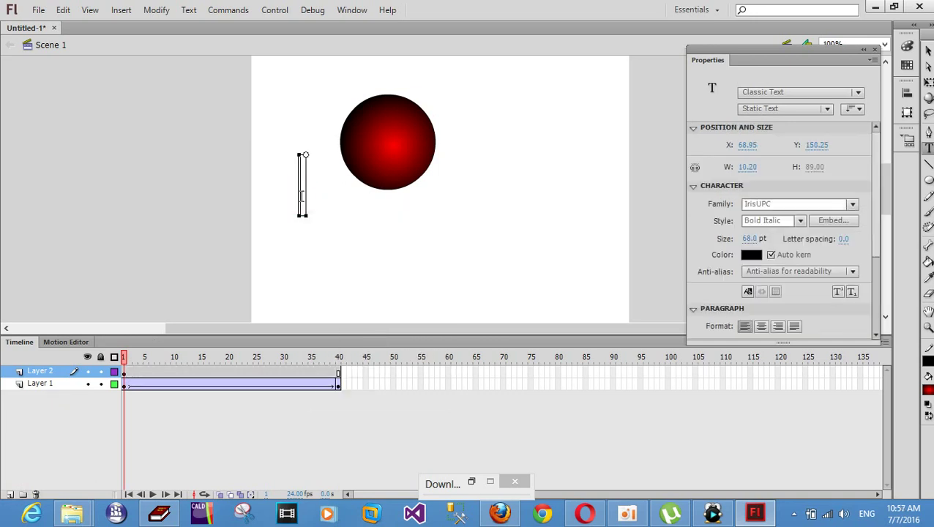
text(I lov)
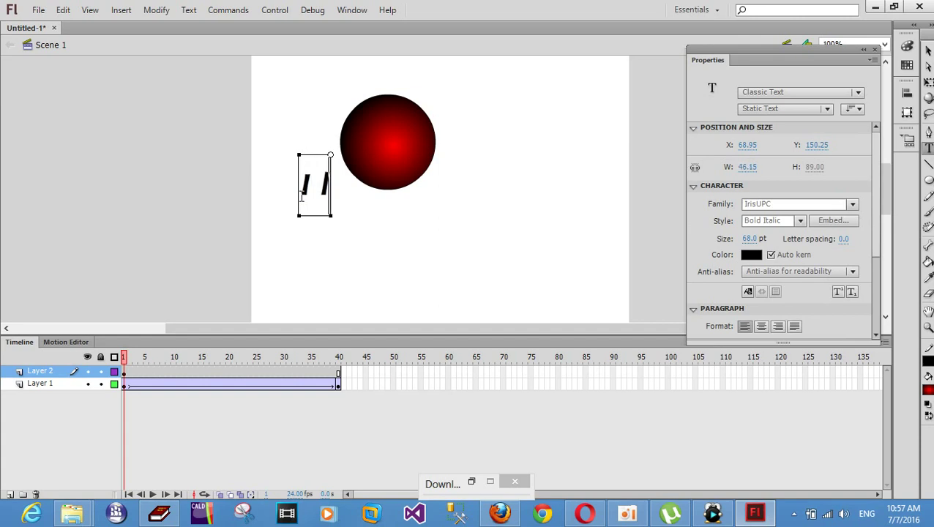
text(e)
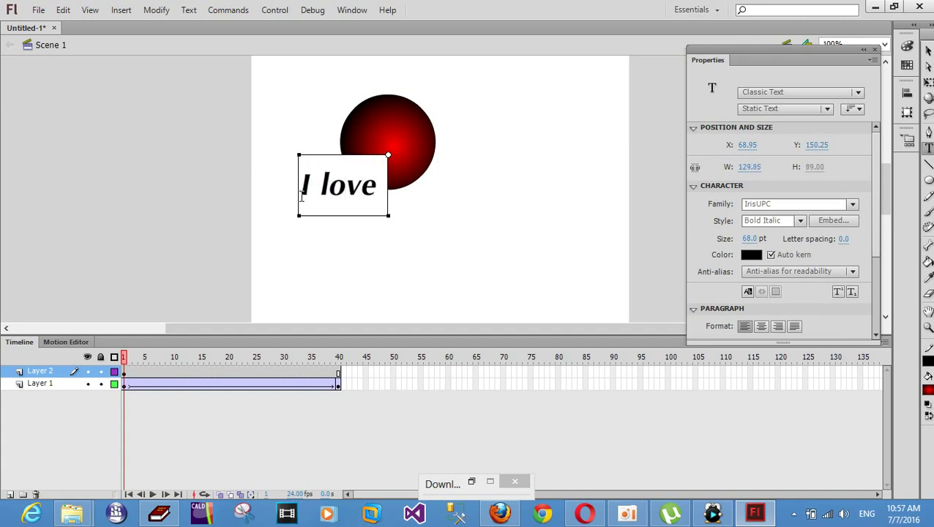
text( the w)
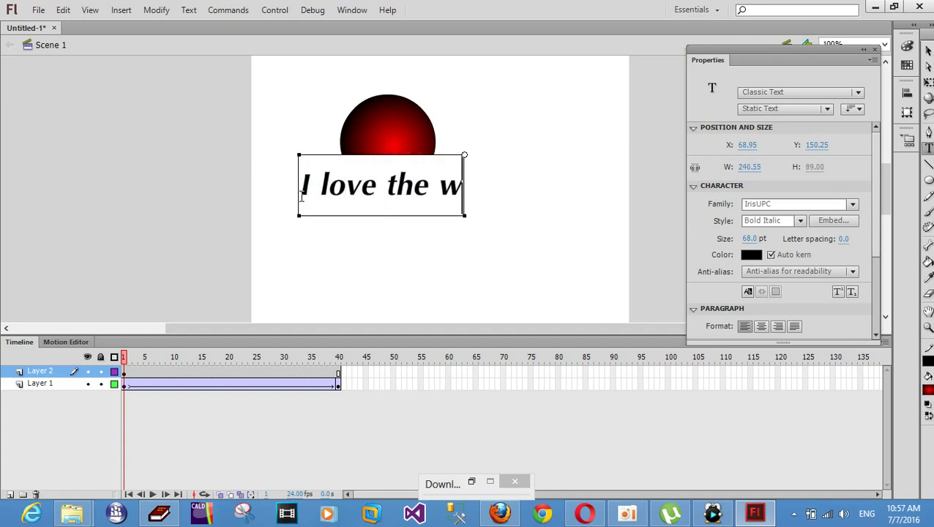
text(orld)
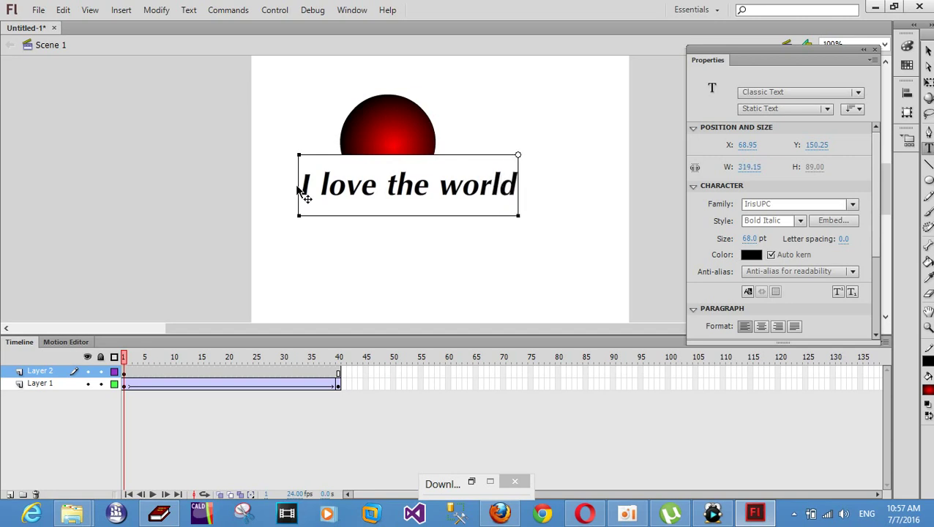
- Color the "I love the world" text dark red and set its font size to 17 pt
drag(298, 185, 569, 200)
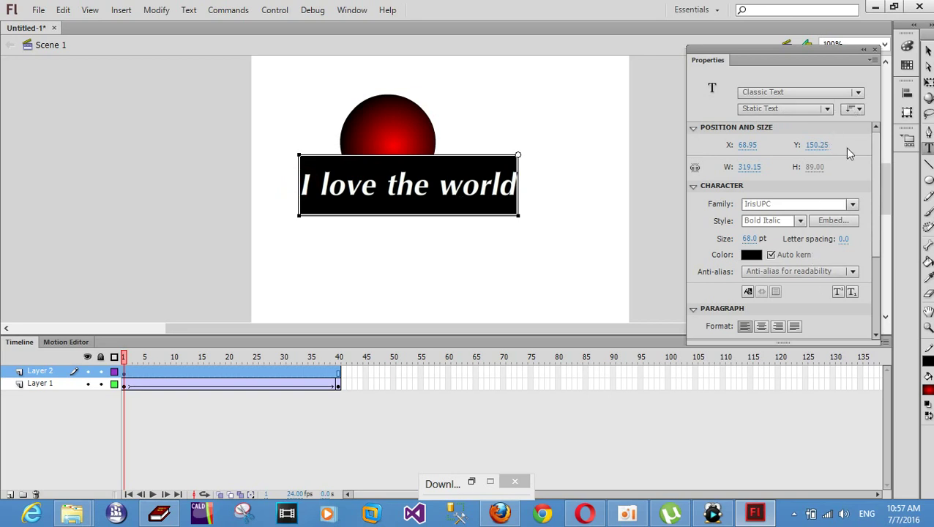
click(906, 64)
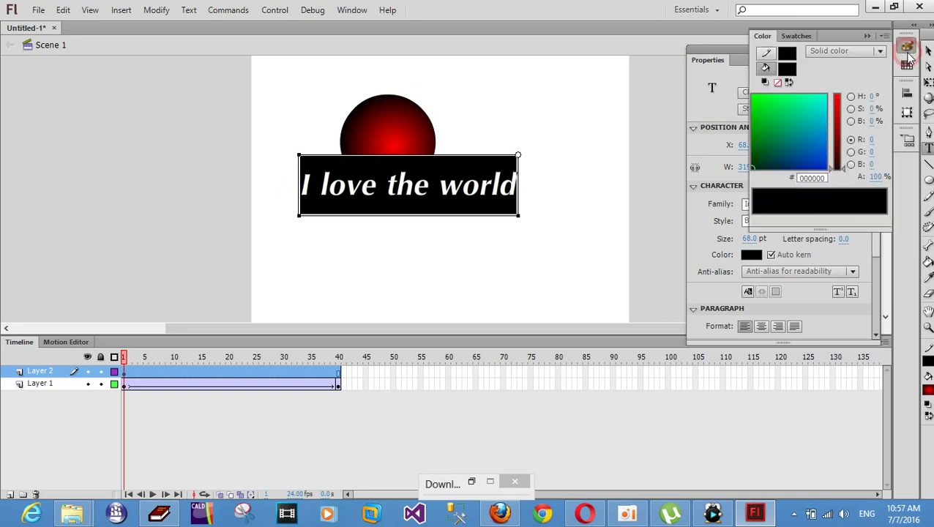
click(906, 63)
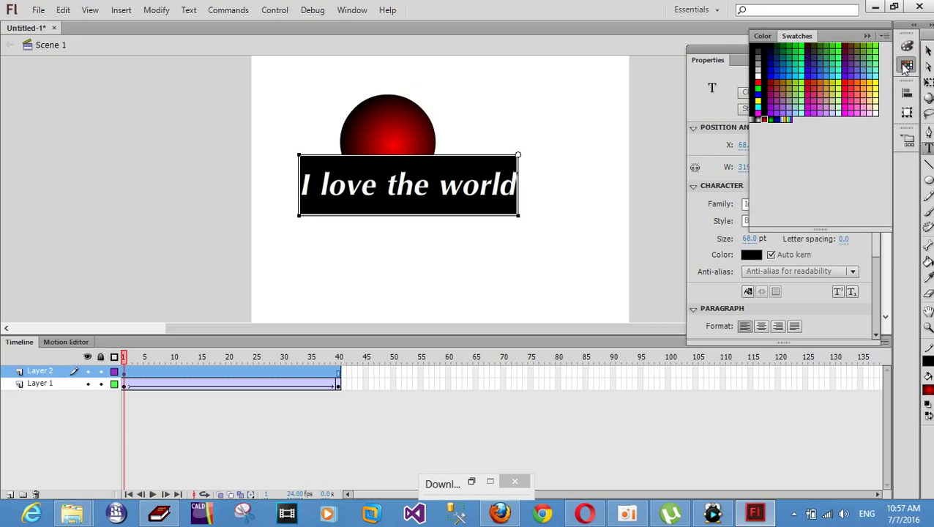
click(813, 98)
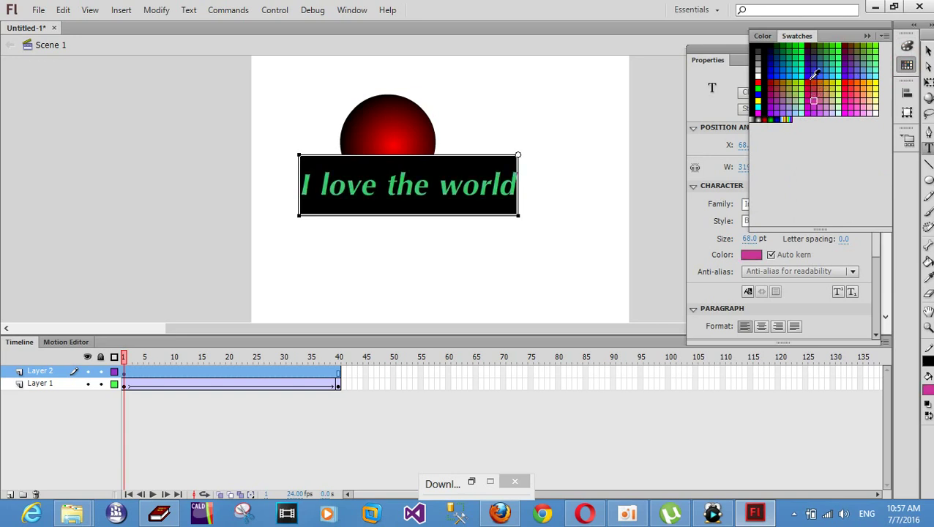
click(775, 106)
click(772, 82)
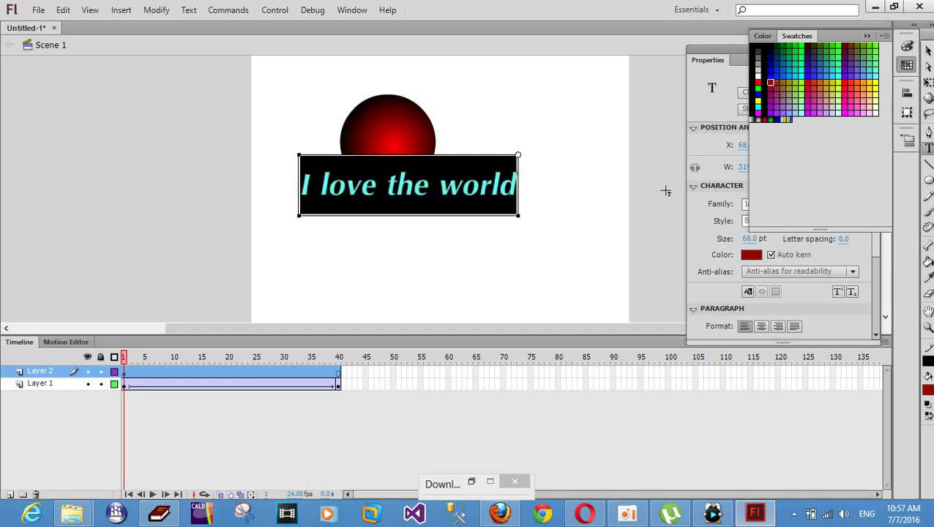
click(742, 186)
click(742, 185)
click(744, 185)
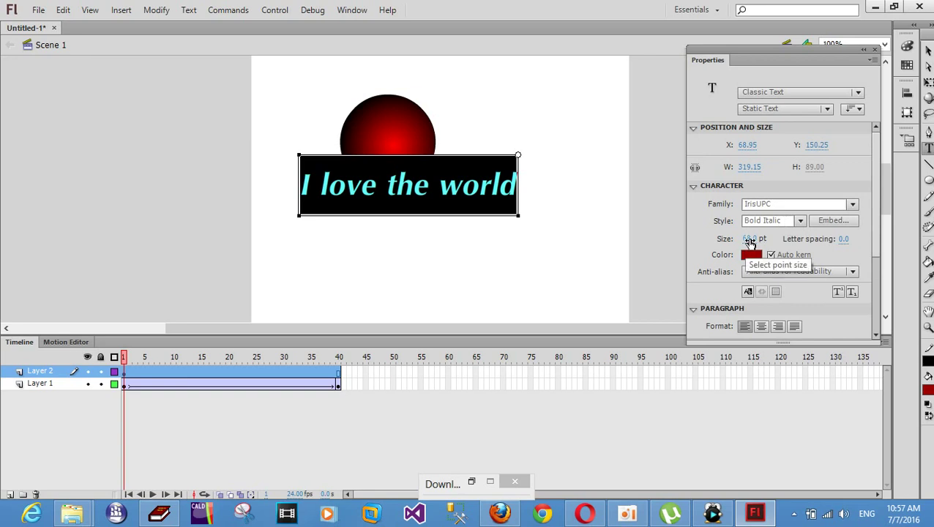
drag(748, 242, 718, 244)
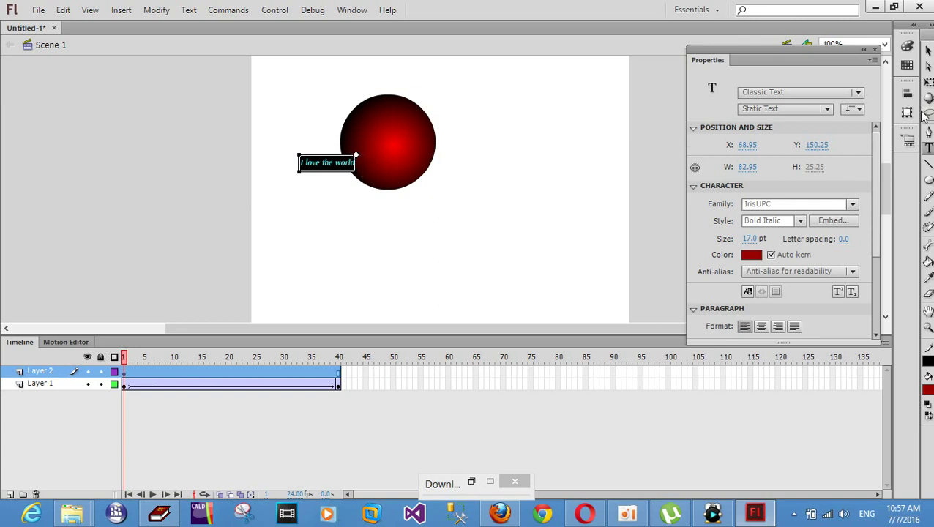
- Move the text over the ball's left edge, to about X 87.95, Y 124.25
click(928, 67)
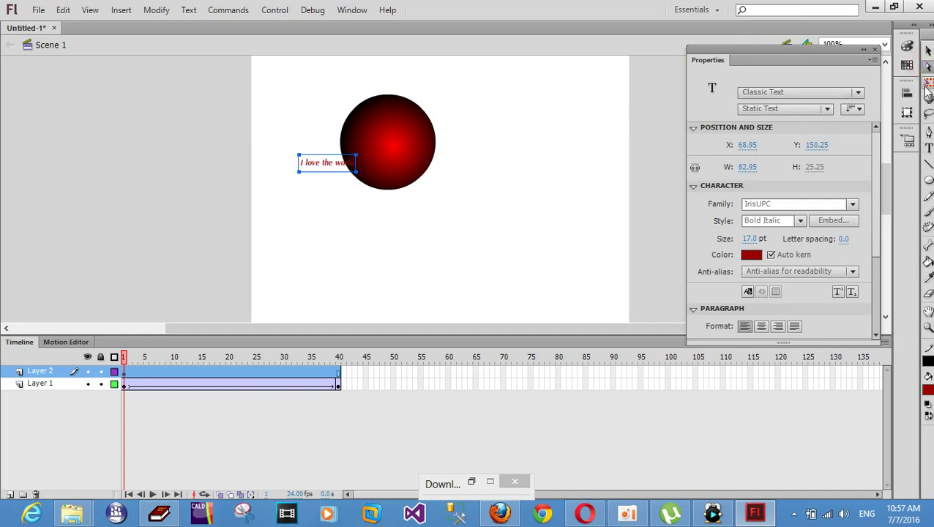
click(927, 50)
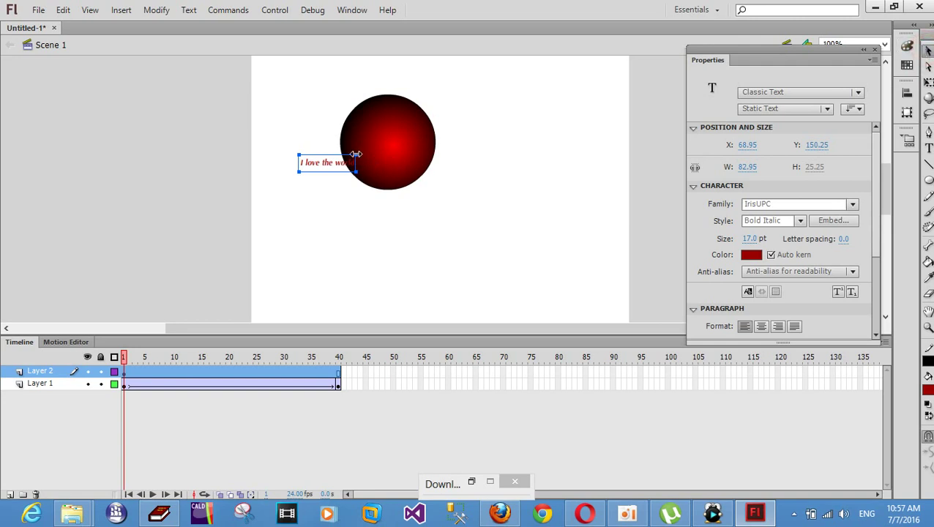
mouse_move(329, 162)
mouse_down()
mouse_move(331, 105)
mouse_move(341, 116)
mouse_move(340, 105)
mouse_move(311, 101)
mouse_move(313, 115)
mouse_move(343, 122)
mouse_move(338, 156)
mouse_up()
click(340, 115)
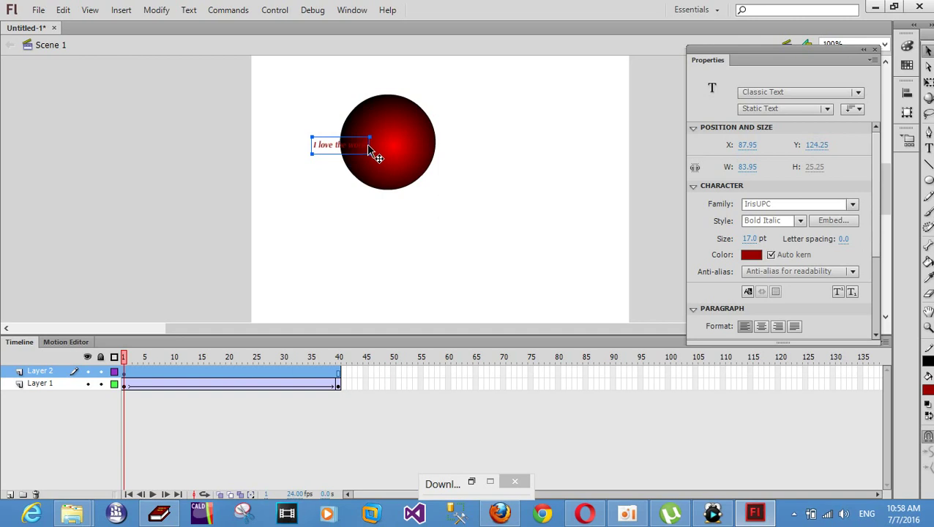
- Create a classic tween on Layer 2 and insert a keyframe at frame 40
right_click(126, 377)
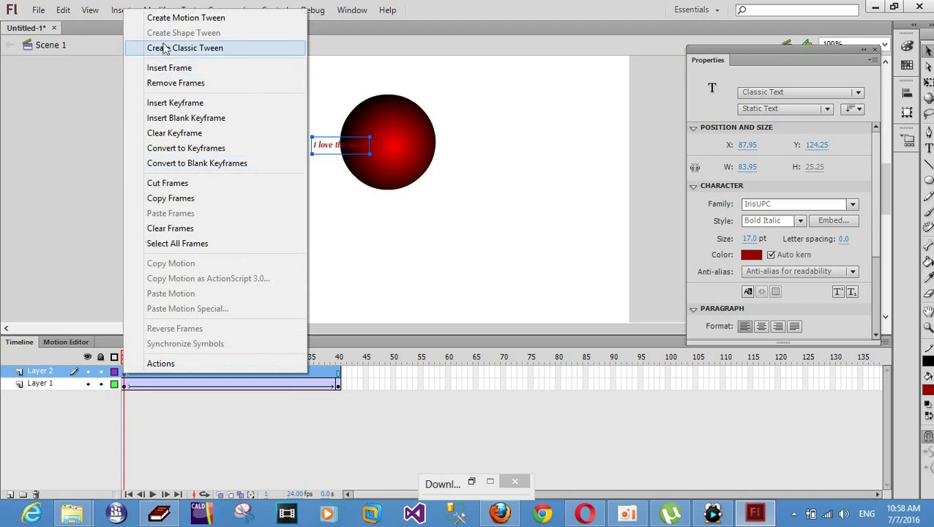
click(163, 48)
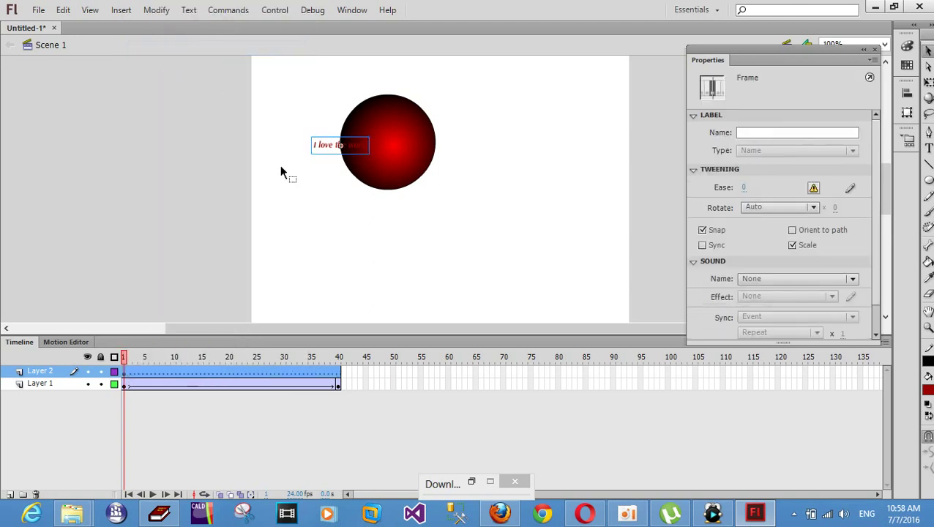
click(339, 375)
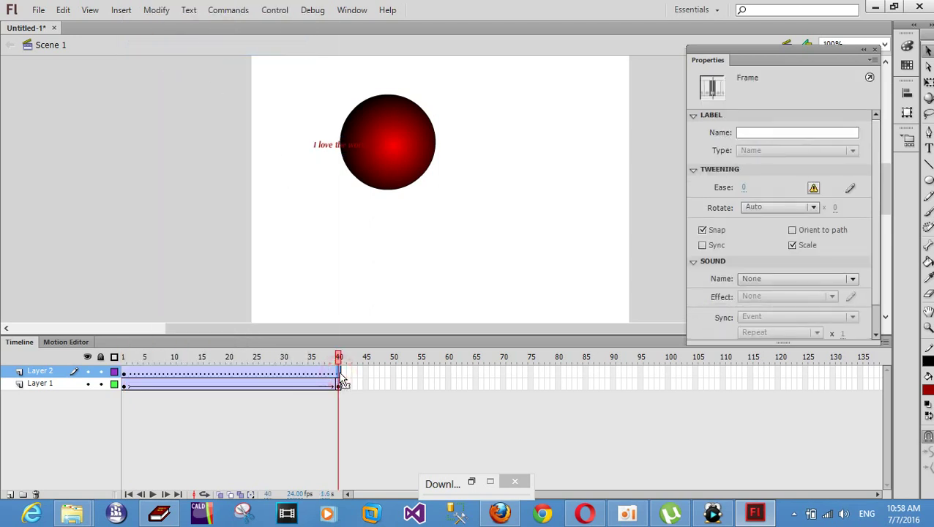
right_click(339, 375)
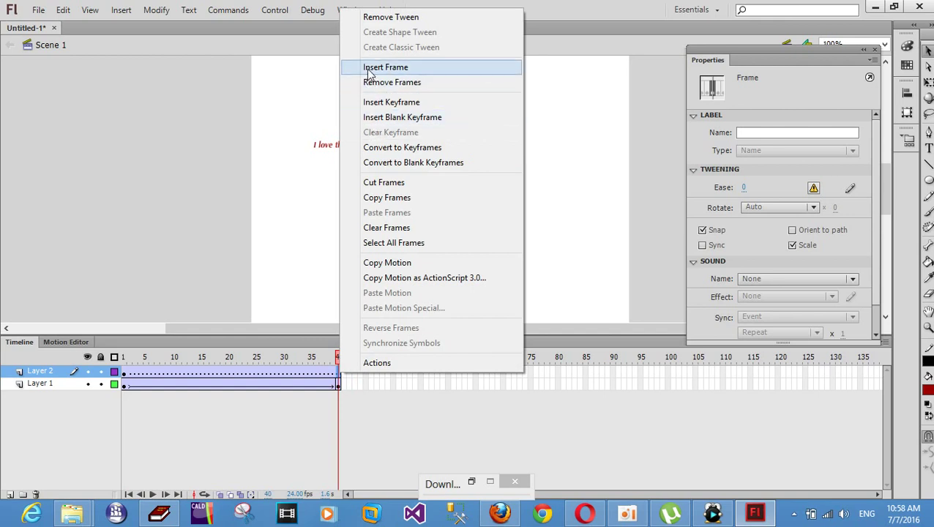
click(391, 102)
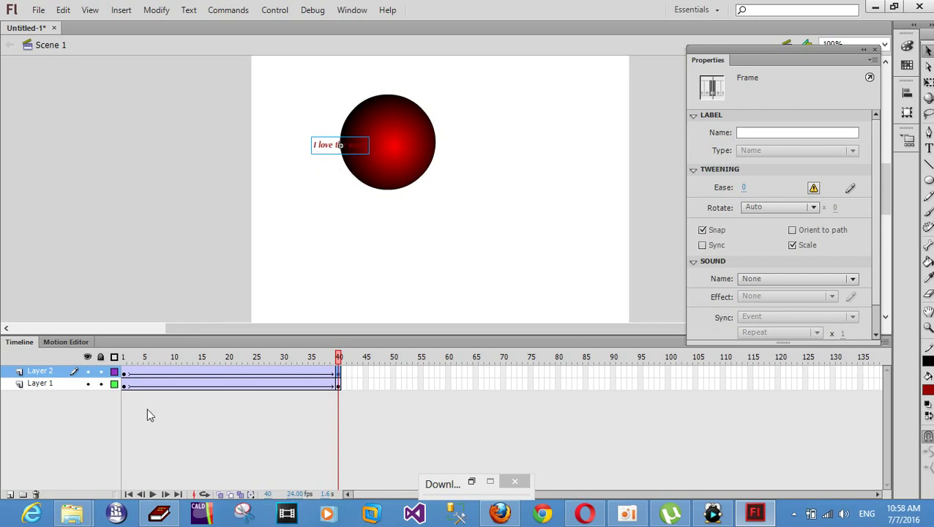
- At frame 1, move the text left to about X 93.90 and squeeze it horizontally to roughly a third of its width
click(124, 371)
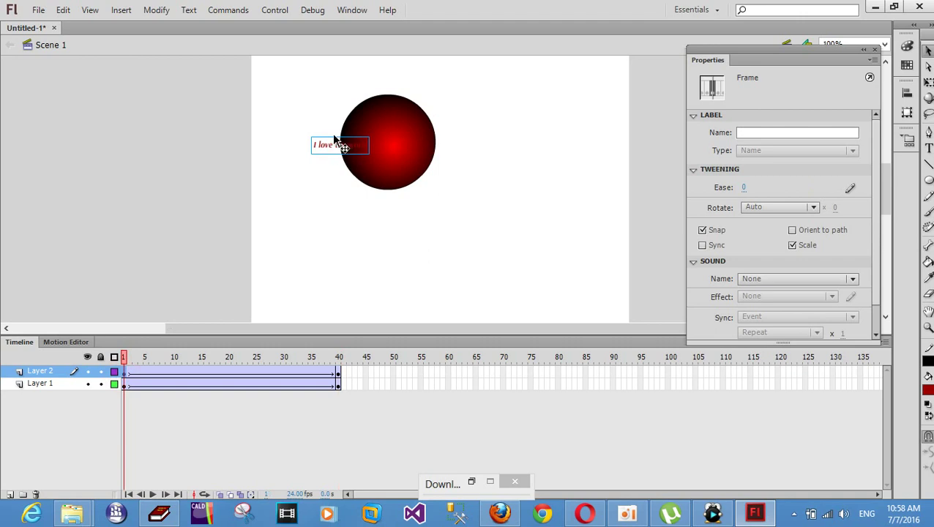
click(314, 146)
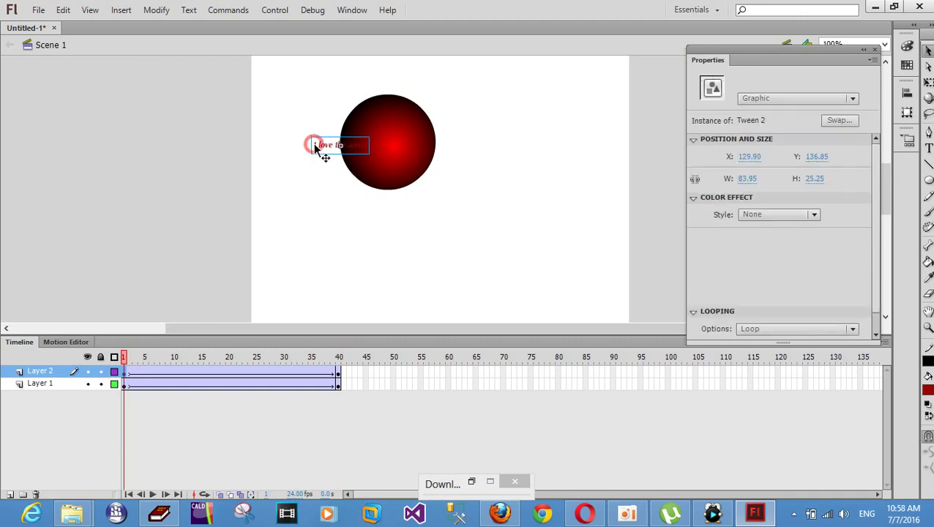
click(927, 66)
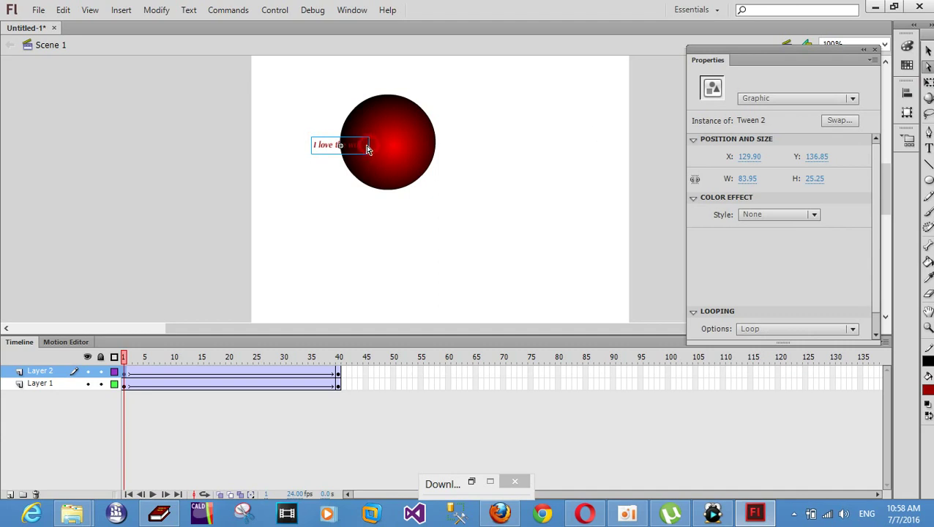
drag(367, 149, 343, 148)
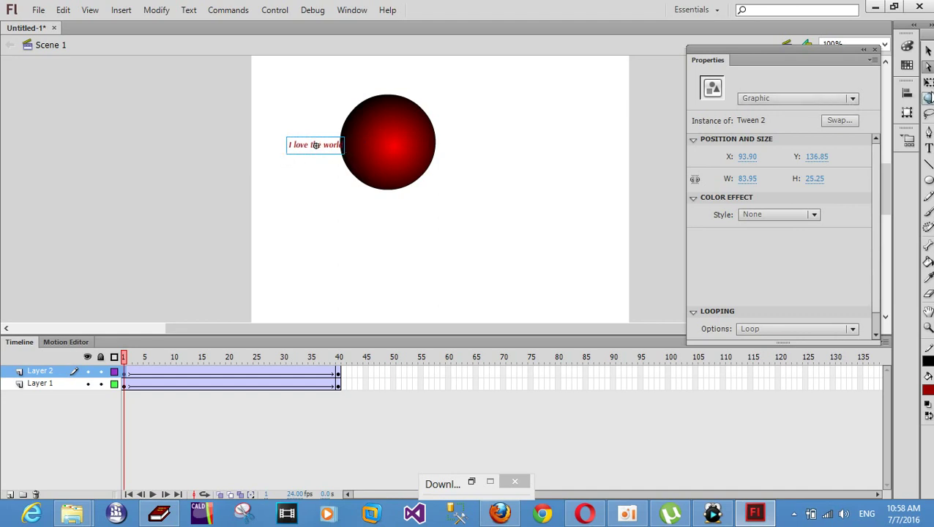
click(928, 82)
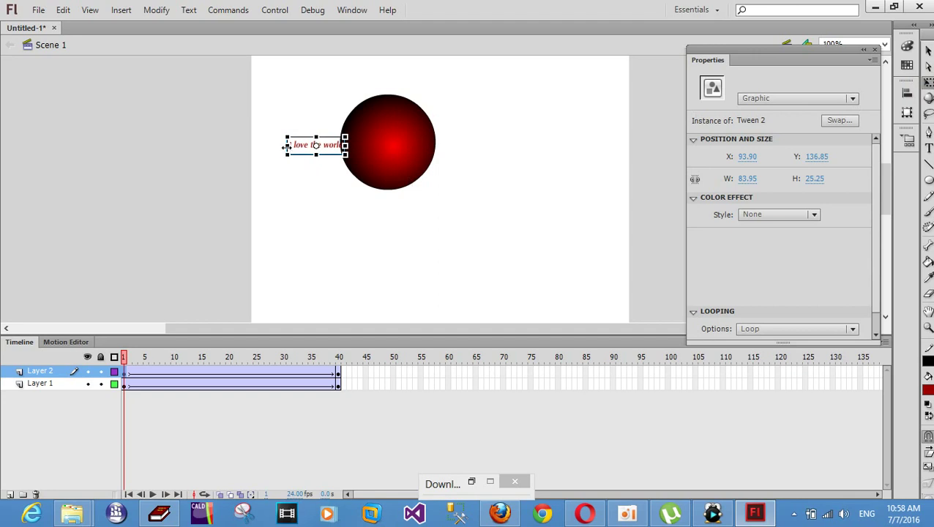
drag(345, 145, 303, 137)
click(336, 193)
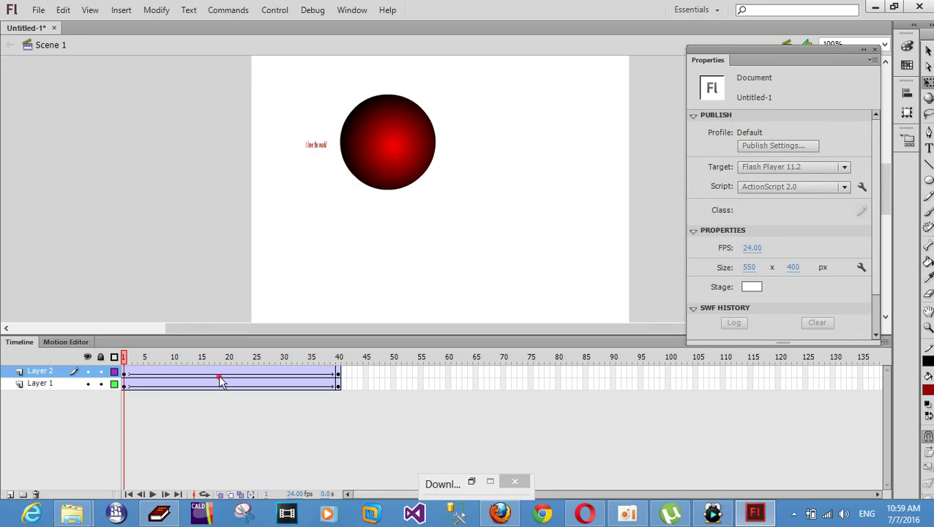
- At frame 40 of Layer 2, move the text right onto the ball, to about X 164.90
drag(219, 374, 341, 379)
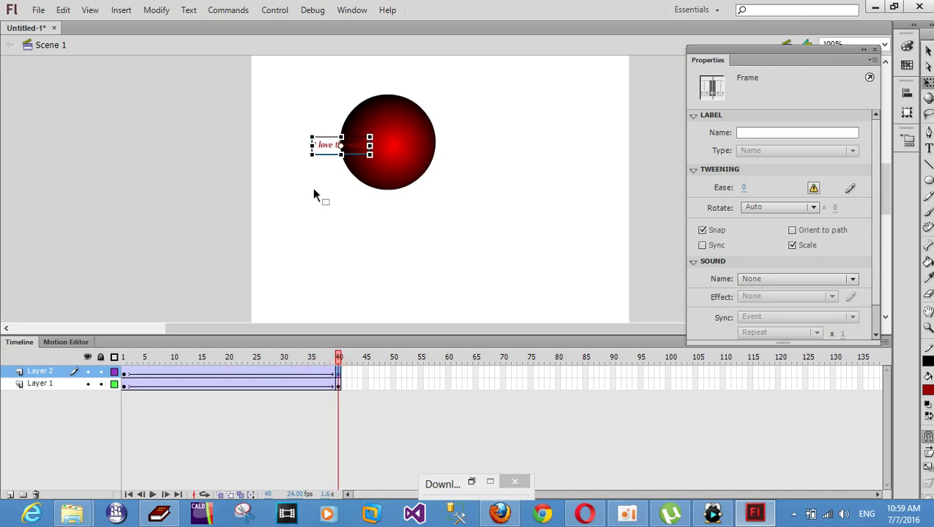
key(Right)
key(Right)
key(Right)
key(Right)
key(Right)
key(Right)
key(Right)
key(Right)
key(Right)
key(Right)
key(Right)
key(Right)
key(Right)
key(Right)
key(Right)
key(Right)
key(Right)
key(Right)
key(Right)
key(Right)
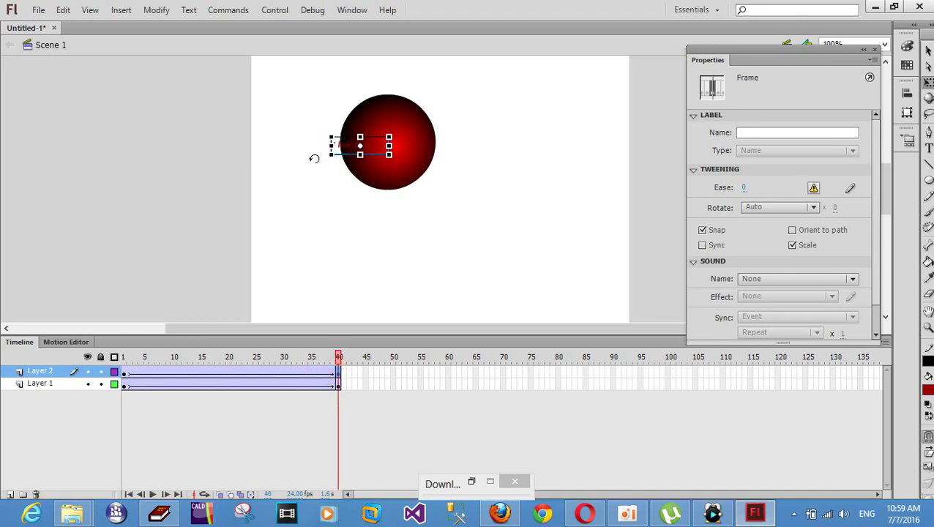
- Try widening the text at frame 40 to 106 px, and undo the last stretch
click(394, 155)
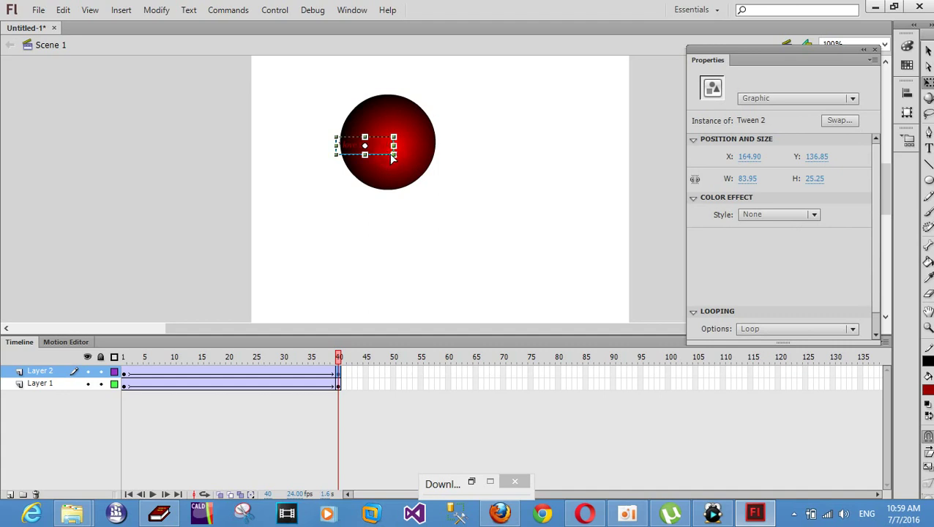
drag(393, 155, 398, 162)
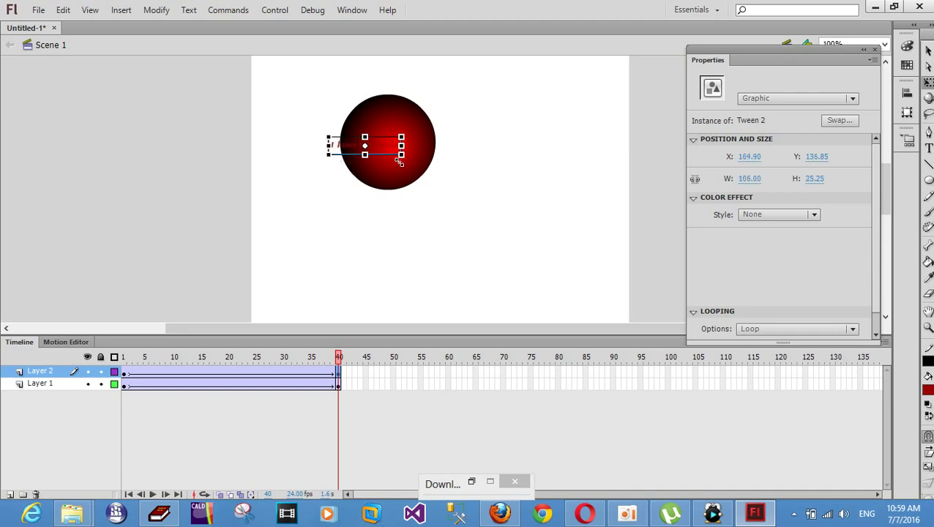
key(ctrl+z)
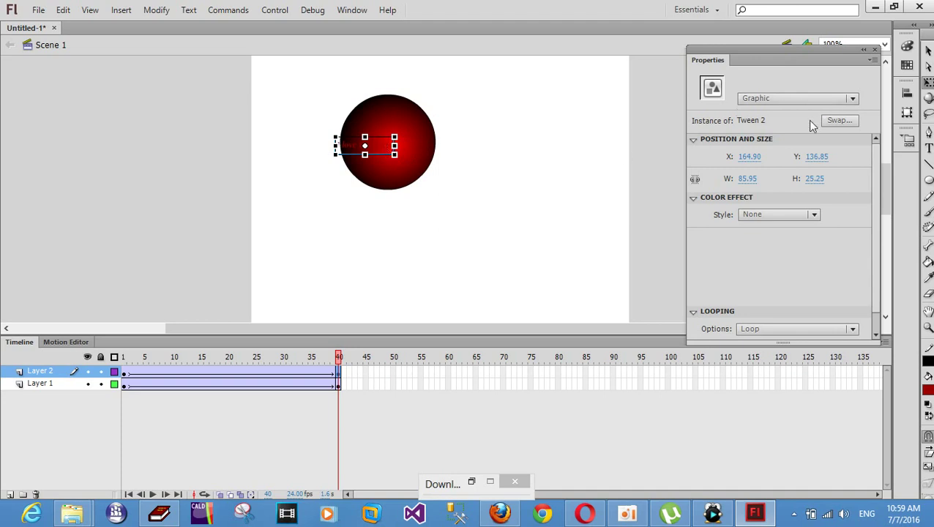
click(756, 215)
click(758, 219)
- Move the text at frame 40 horizontally to about X 192.90 so that it sits over the ball's centre
key(Right)
key(Right)
key(Right)
key(Right)
key(Right)
key(Right)
key(Right)
key(Right)
key(Right)
key(Right)
key(Right)
key(Right)
key(Right)
key(Right)
key(Right)
key(Right)
key(Right)
key(Right)
key(Right)
key(Right)
key(Right)
key(Right)
key(Right)
key(Right)
key(Right)
key(Right)
key(Right)
key(Right)
key(Right)
key(Right)
key(Right)
key(Right)
key(Right)
key(Right)
key(Right)
key(Right)
key(Right)
key(Right)
key(Right)
key(Right)
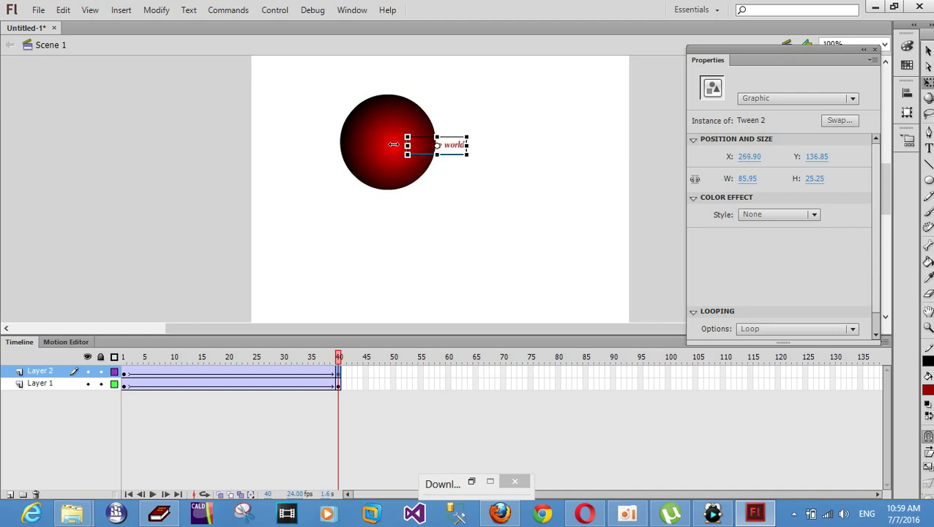
key(Right)
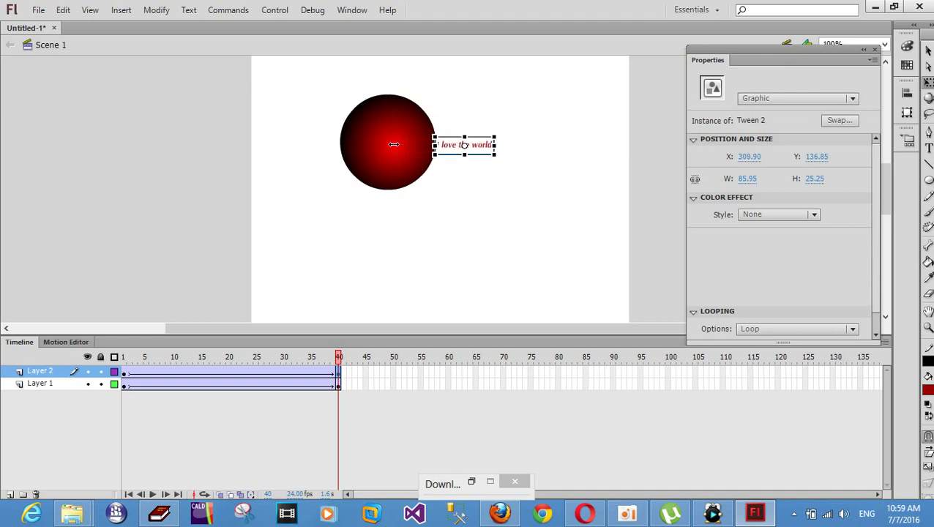
key(Left)
key(Left)
key(Left)
key(Left)
key(Left)
key(Left)
key(Left)
key(Left)
key(Left)
key(Left)
key(Left)
key(Left)
key(Left)
key(Left)
key(Left)
key(Left)
key(Left)
key(Left)
key(Left)
key(Left)
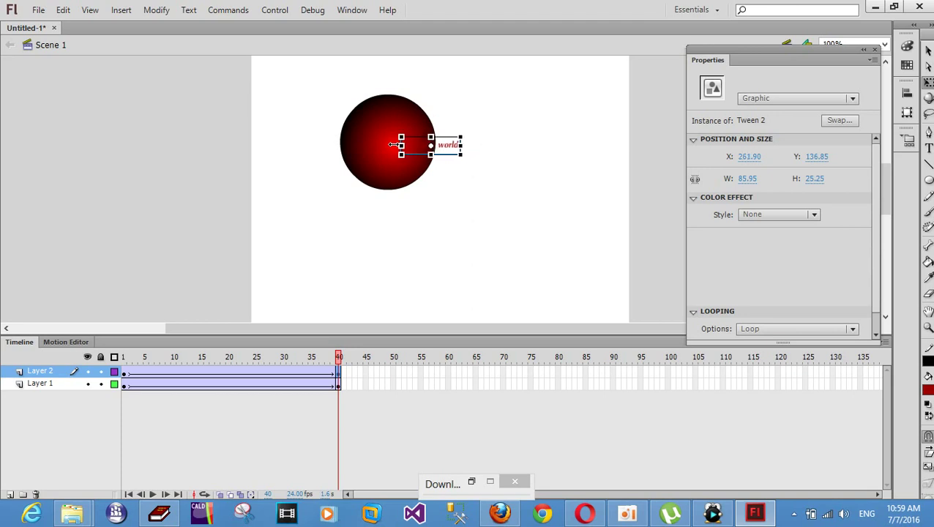
key(Left)
key(Left)
key(Left)
key(Left)
key(Left)
key(Left)
key(Left)
key(Left)
key(Left)
key(Left)
key(Left)
key(Left)
key(Left)
key(Left)
key(Left)
key(Left)
key(Left)
key(Left)
key(Left)
key(Left)
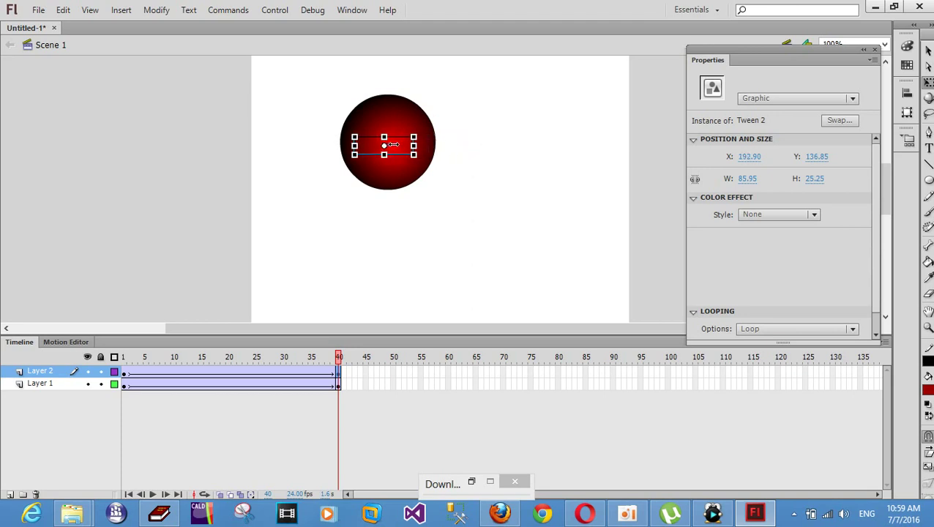
- Move Layer 2's end keyframe from frame 40 to frame 23 and select frame 40 on that layer
click(335, 375)
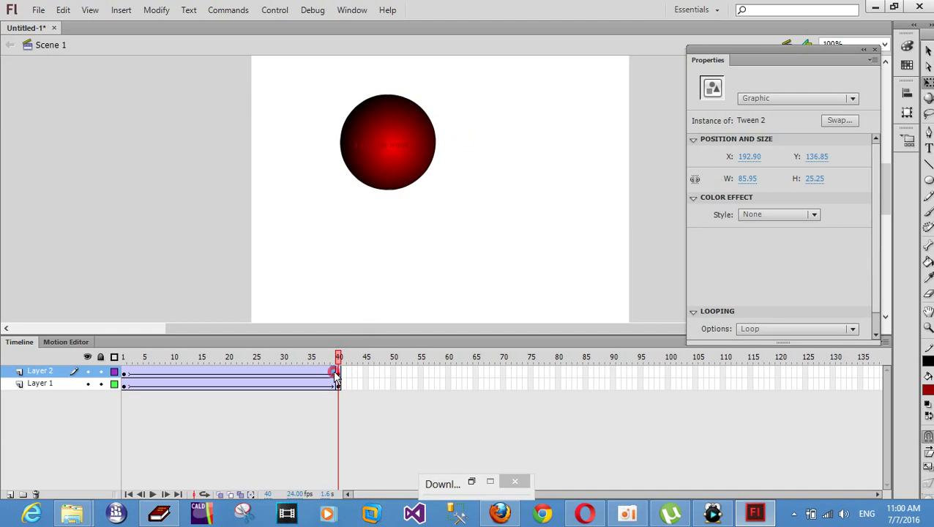
drag(335, 374, 315, 374)
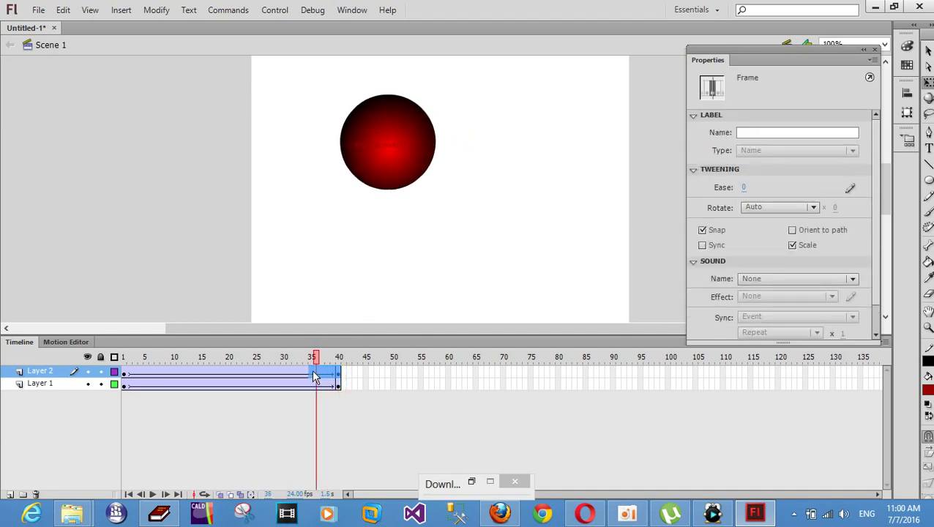
click(338, 376)
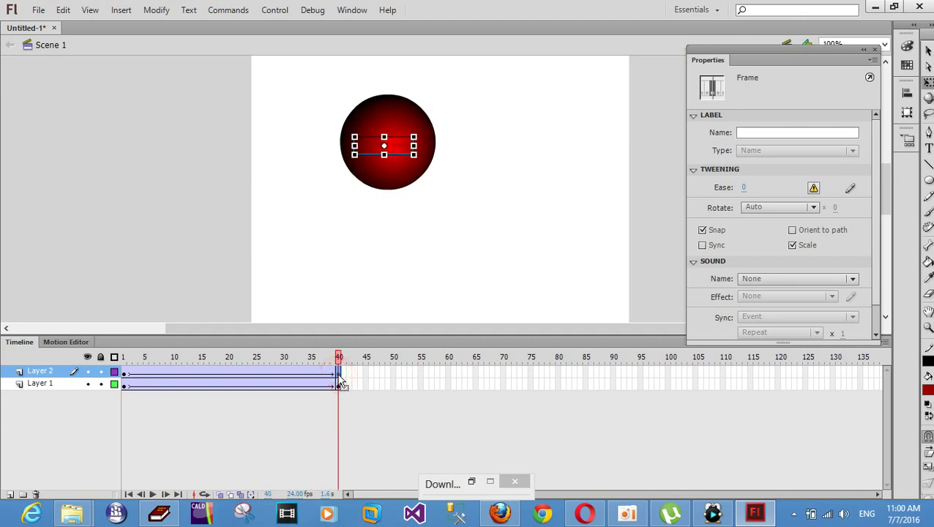
right_click(339, 376)
click(338, 376)
drag(338, 376, 242, 371)
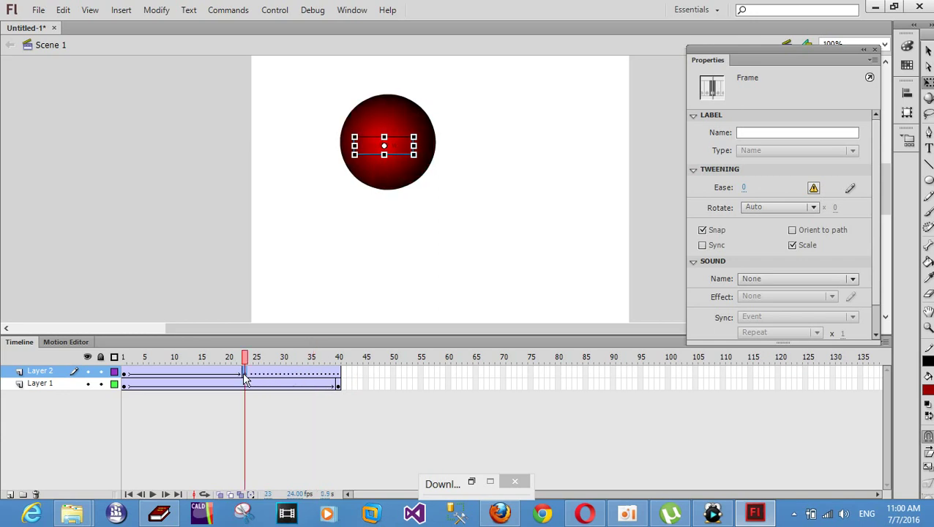
click(339, 376)
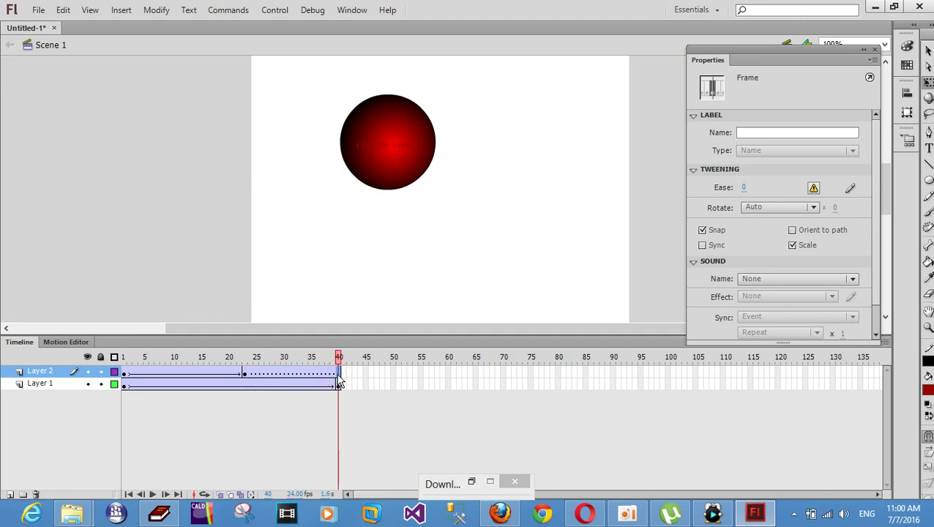
- Copy the first keyframe of Layer 2
click(390, 152)
right_click(390, 150)
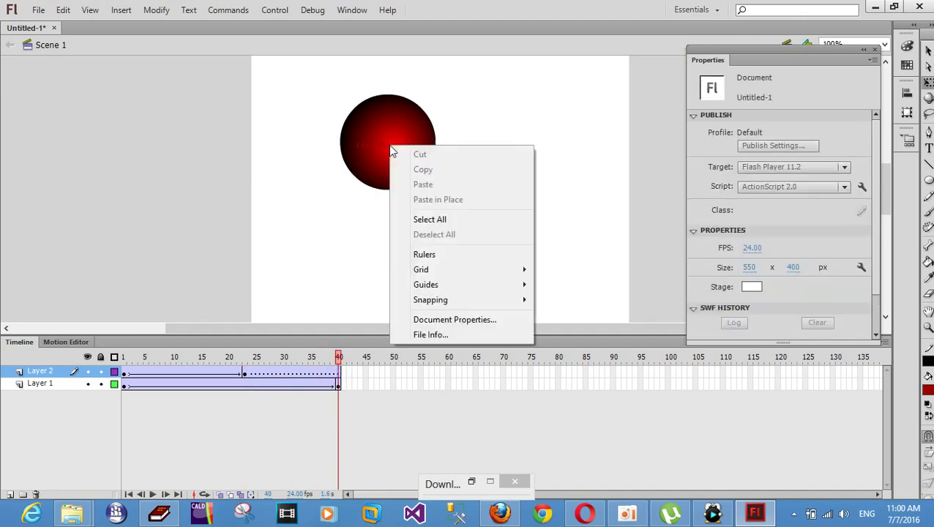
click(125, 374)
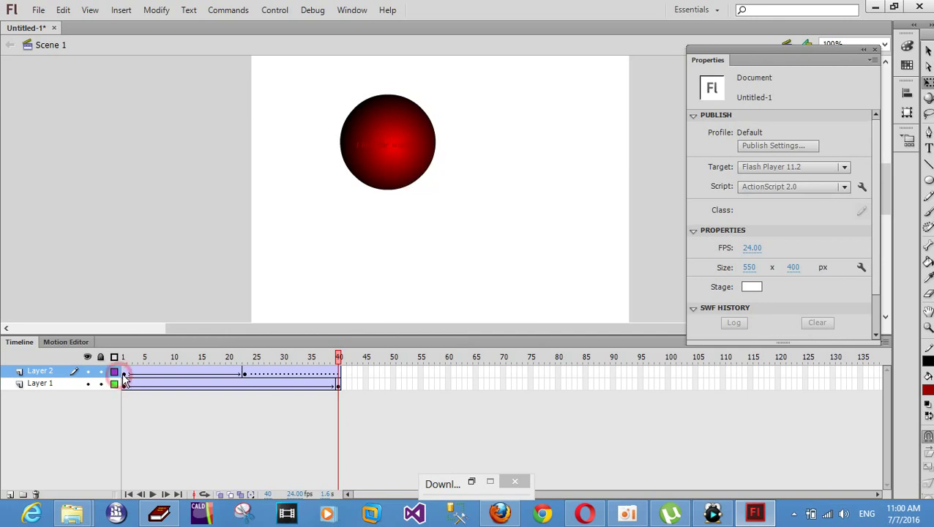
right_click(122, 374)
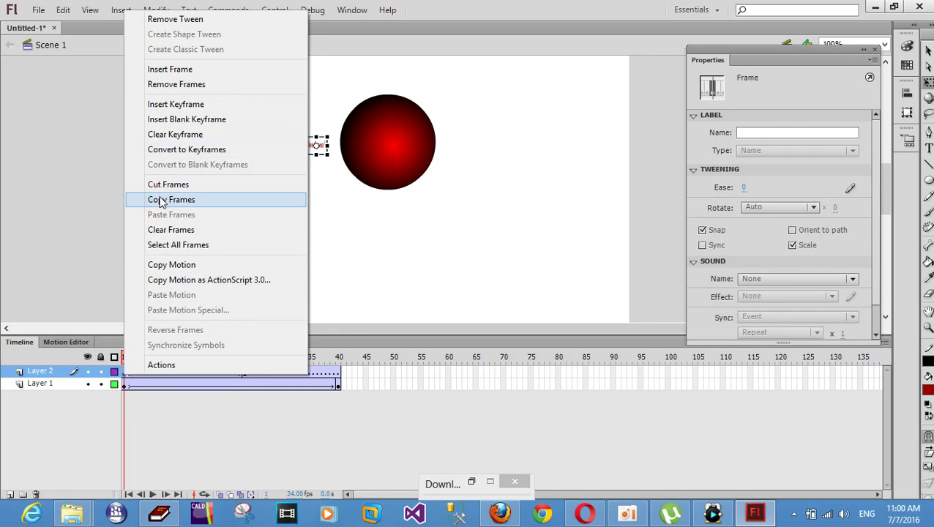
click(160, 200)
- Insert a keyframe at frame 40 of Layer 2 and preview the tween between frames 23 and 40
right_click(340, 379)
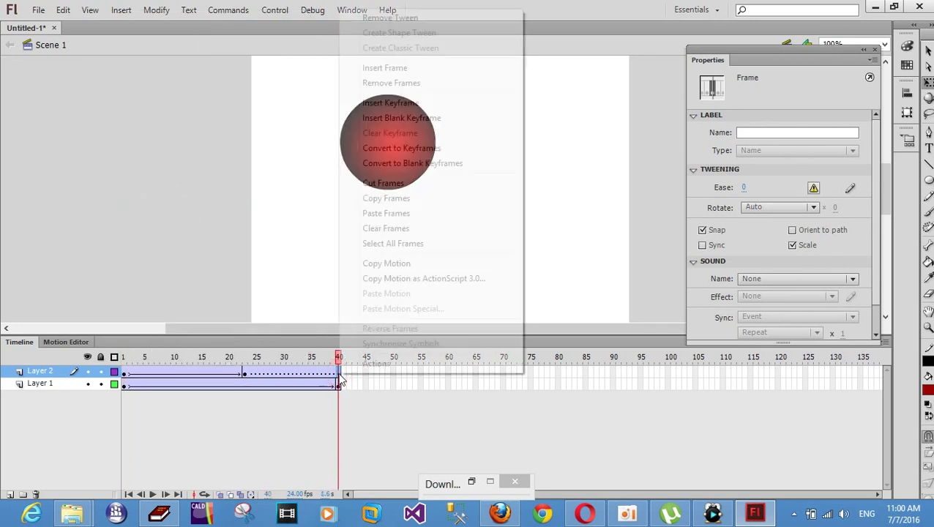
click(378, 104)
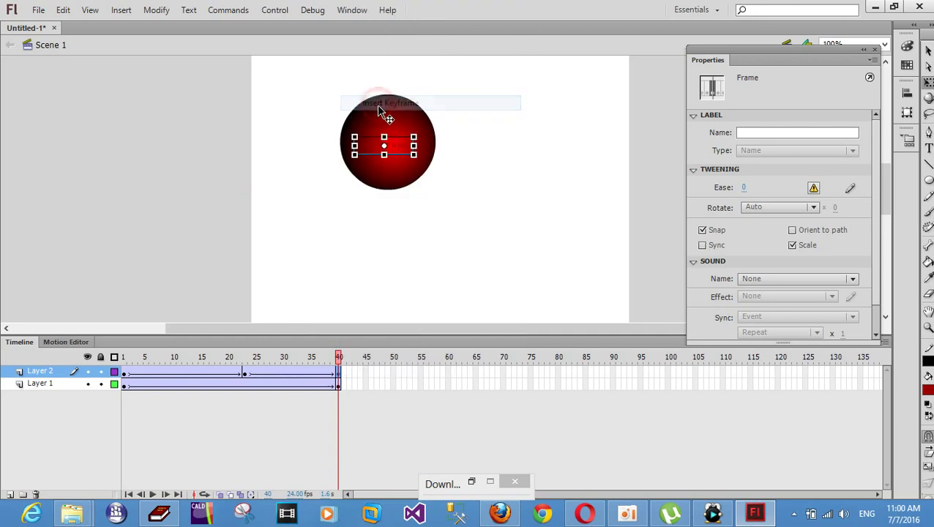
key(Return)
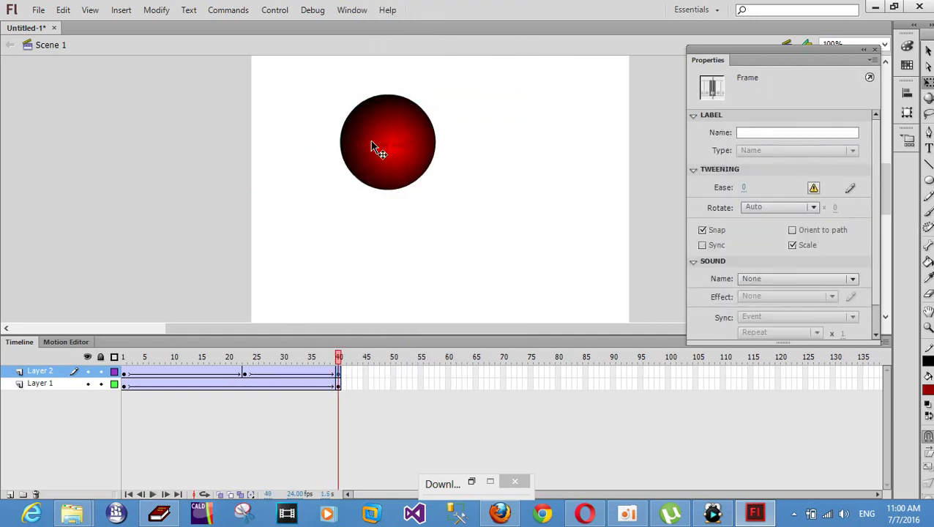
drag(312, 379, 287, 379)
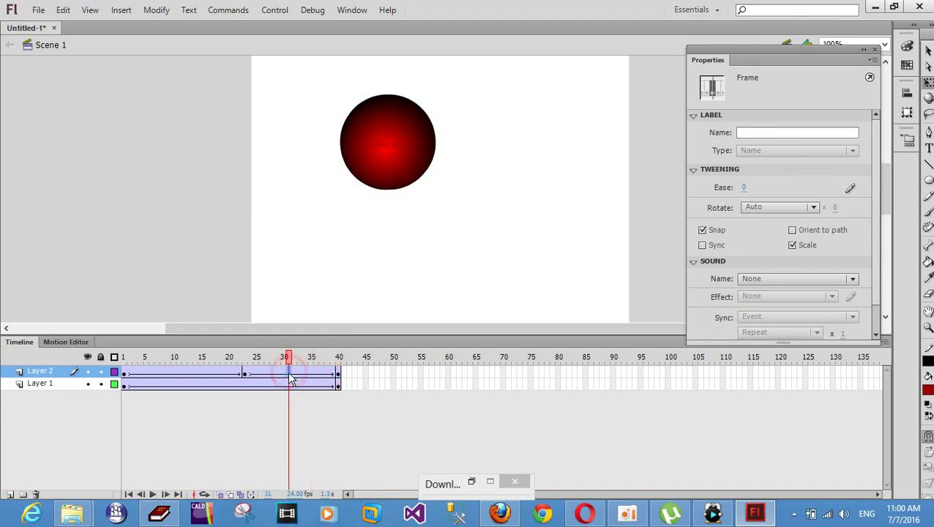
- At frame 40 of Layer 2, move the text horizontally to the right until it sits just outside the ball's right edge
click(338, 374)
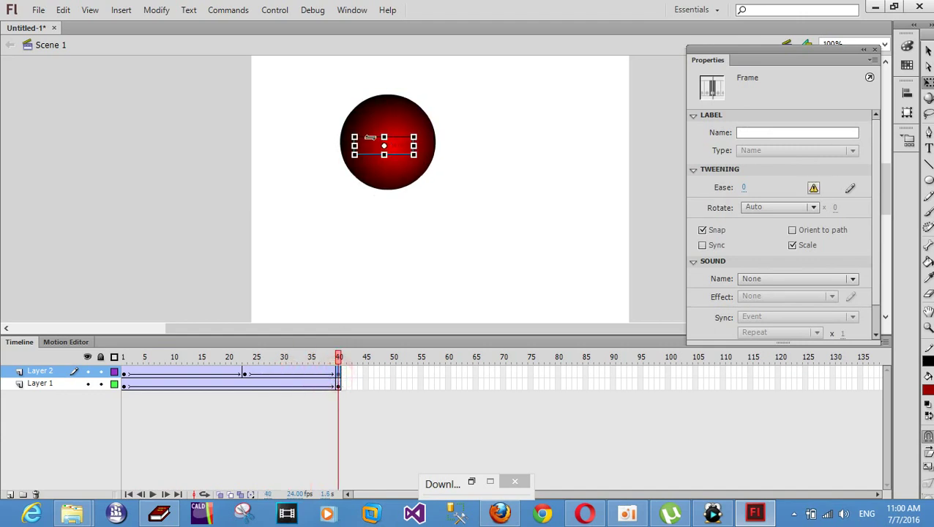
key(Right)
key(Right)
key(Right)
key(Right)
key(Right)
key(Right)
key(Right)
key(Right)
key(Right)
key(Right)
key(Right)
key(Right)
key(Right)
key(Right)
key(Right)
key(Right)
key(Right)
key(Right)
key(Right)
key(Right)
key(Right)
key(Right)
key(Right)
key(Right)
key(Right)
key(Right)
key(Right)
key(Right)
key(Right)
key(Right)
key(Right)
key(Right)
key(Right)
key(Right)
key(Right)
key(Right)
key(Right)
key(Right)
key(Right)
key(Right)
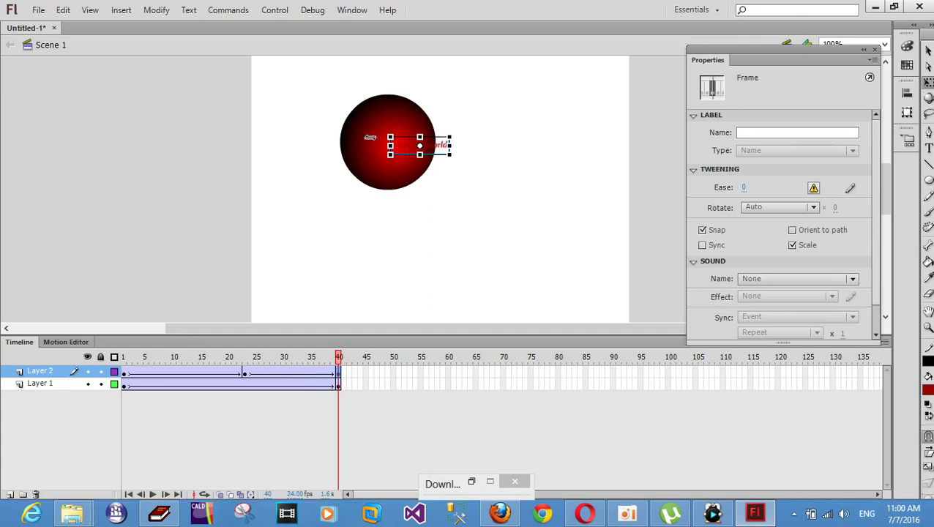
key(Right)
key(Right)
key(Right)
key(Right)
key(Right)
key(Right)
key(Right)
key(Right)
key(Right)
key(Right)
key(Right)
key(Right)
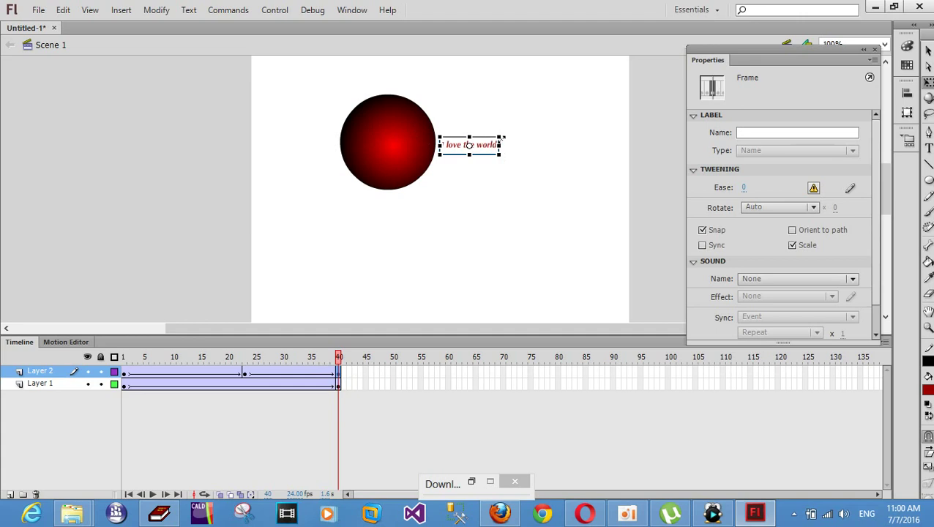
- Narrow the text at frame 40 to about half its width, keeping it centred, and play the animation
drag(500, 139, 483, 137)
key(Return)
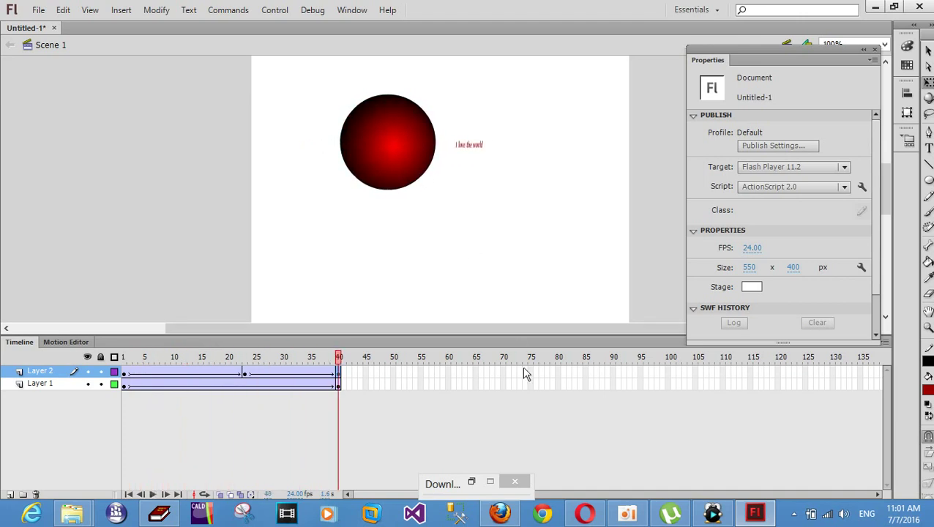
click(627, 513)
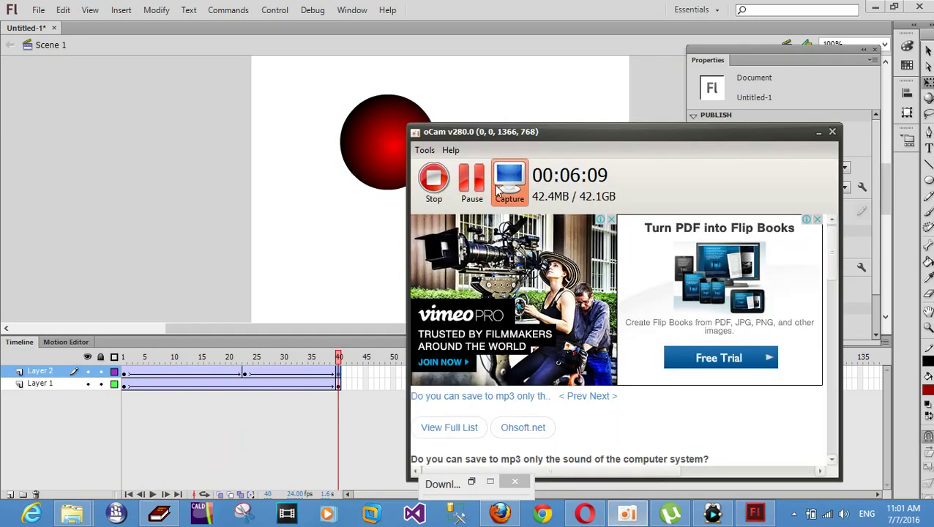